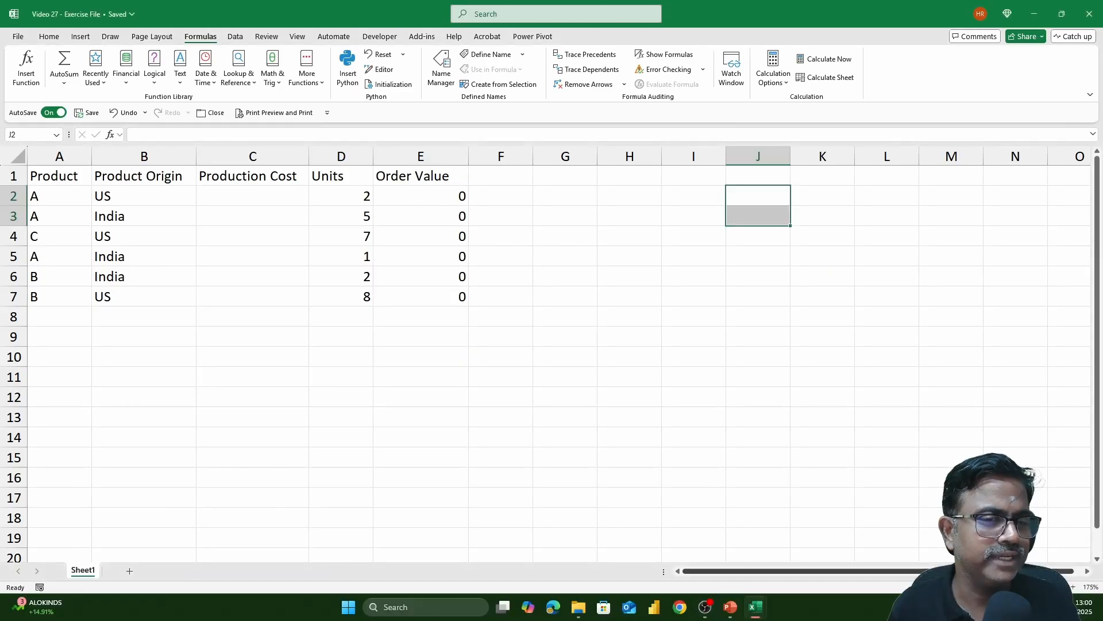
Step: Examine the Order Value formula, the empty Production Cost cells, and the Product and Product Origin entries they depend on
click(446, 230)
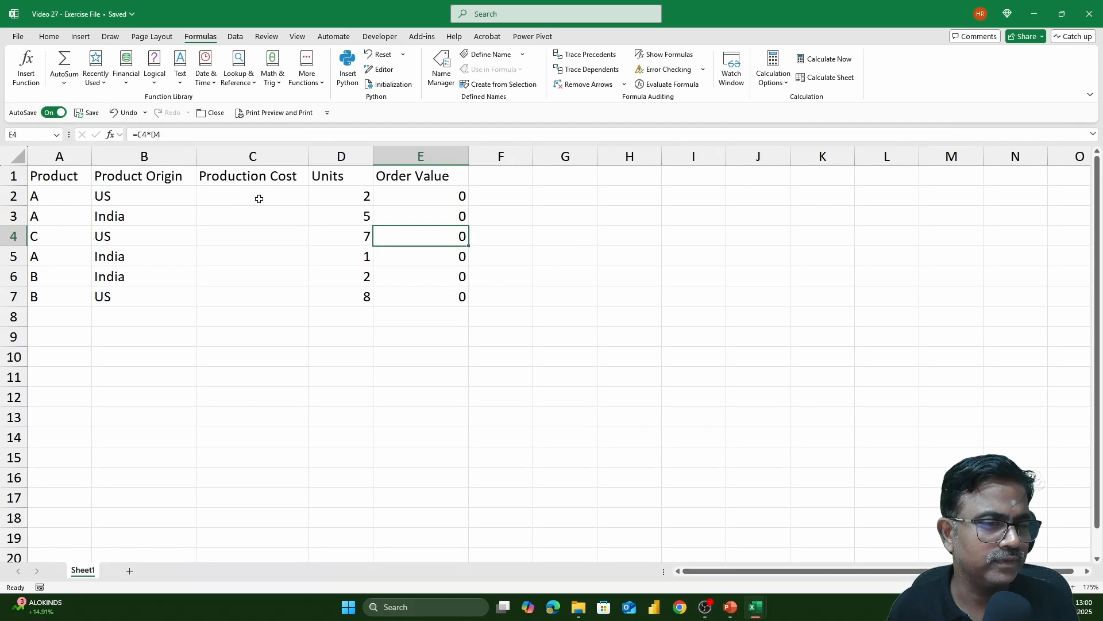
drag(256, 197, 256, 301)
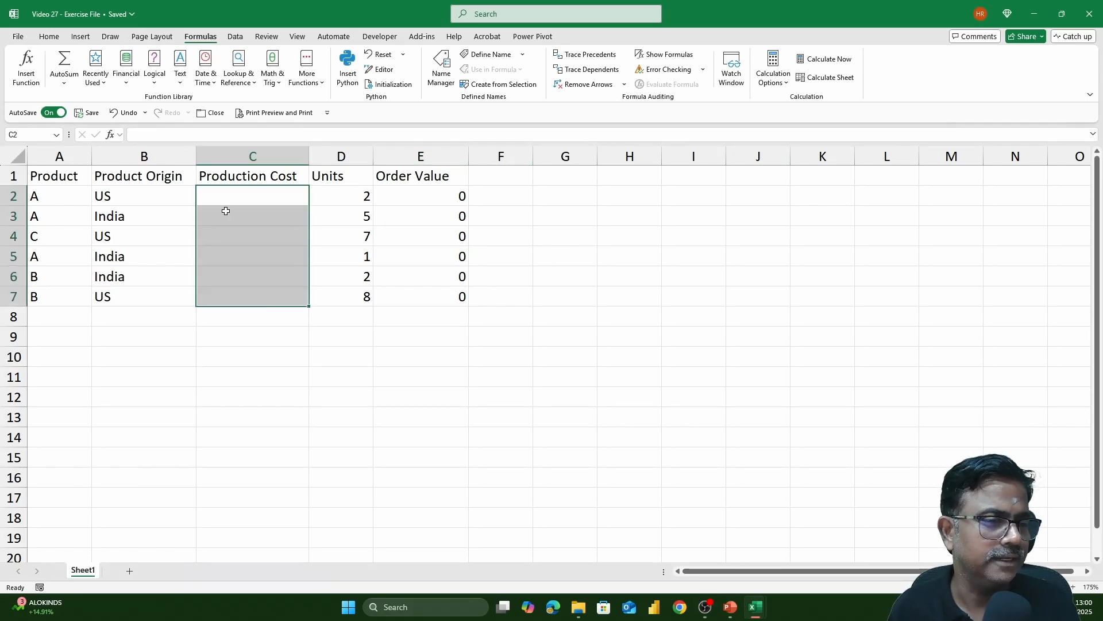
click(60, 194)
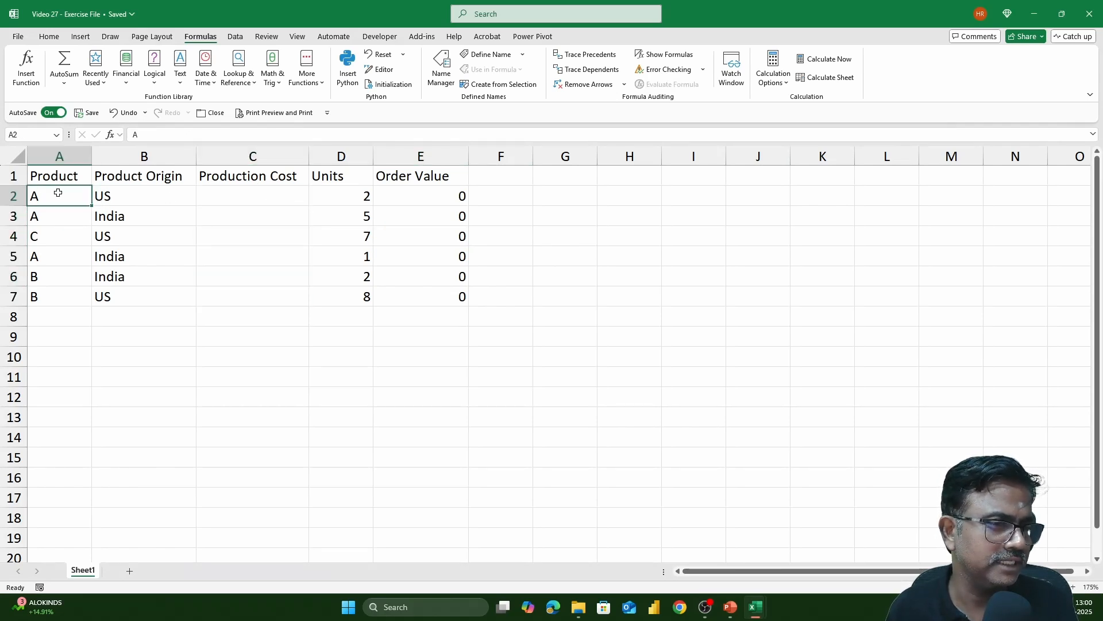
click(52, 217)
click(44, 274)
click(199, 202)
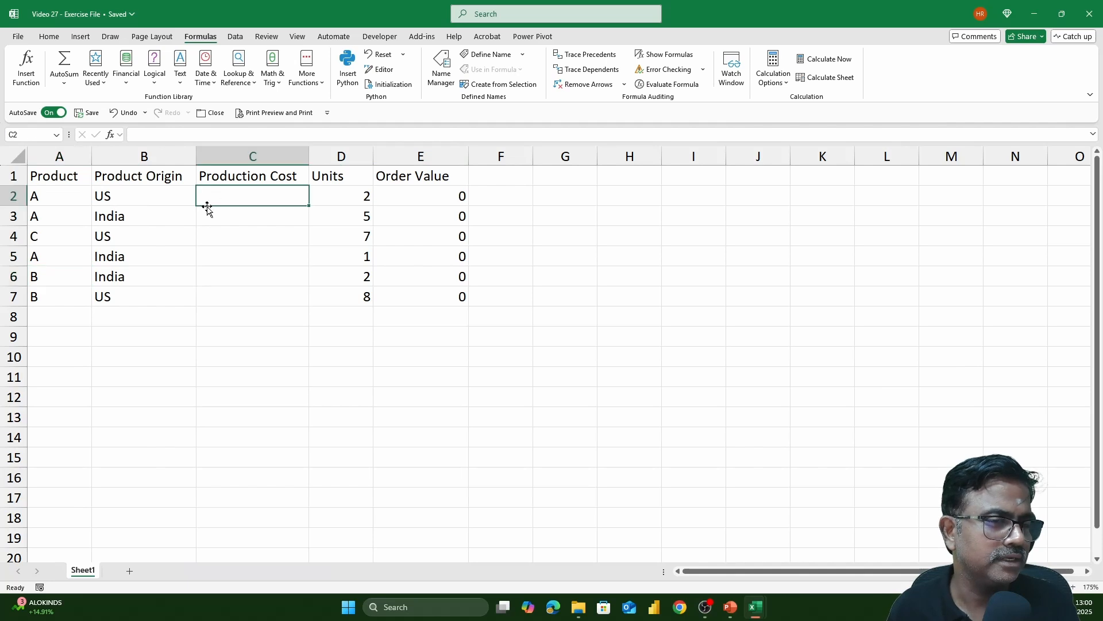
click(129, 199)
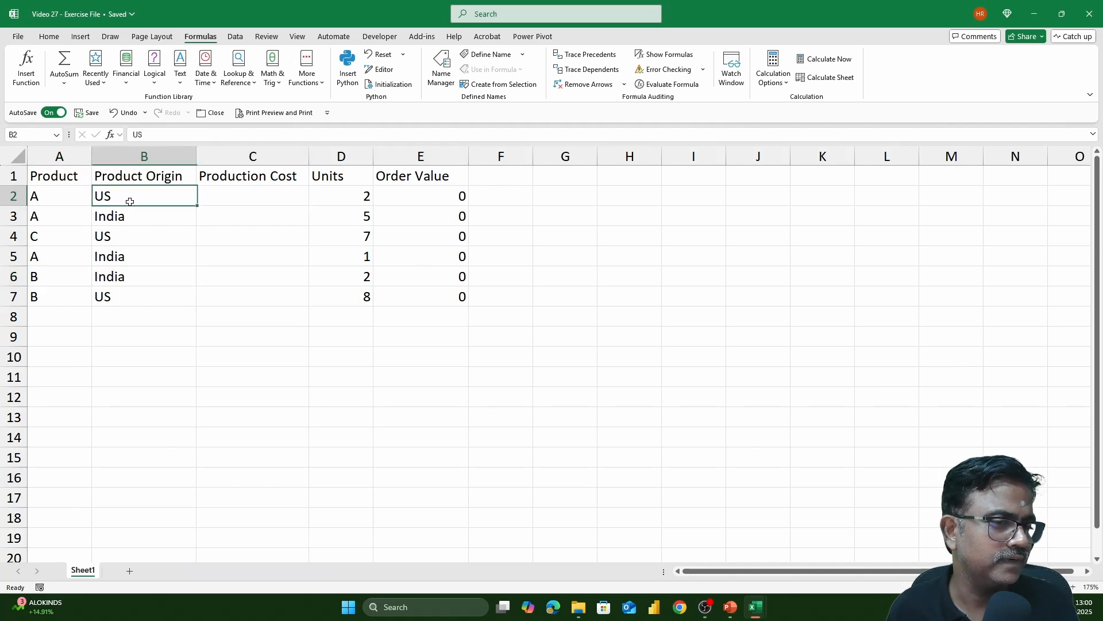
click(246, 200)
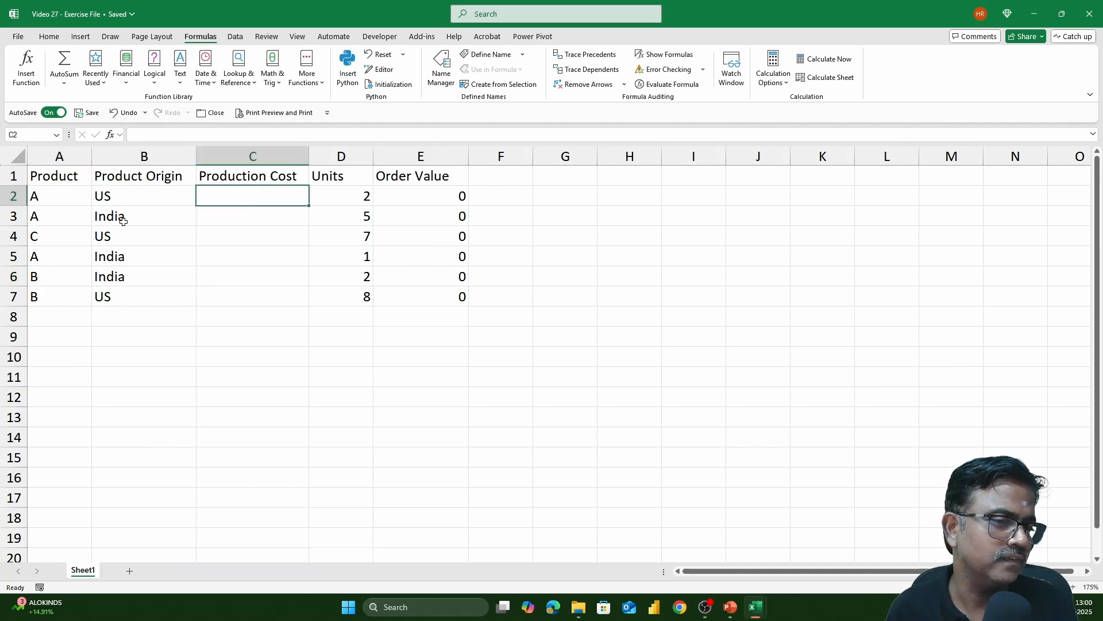
click(123, 221)
click(266, 208)
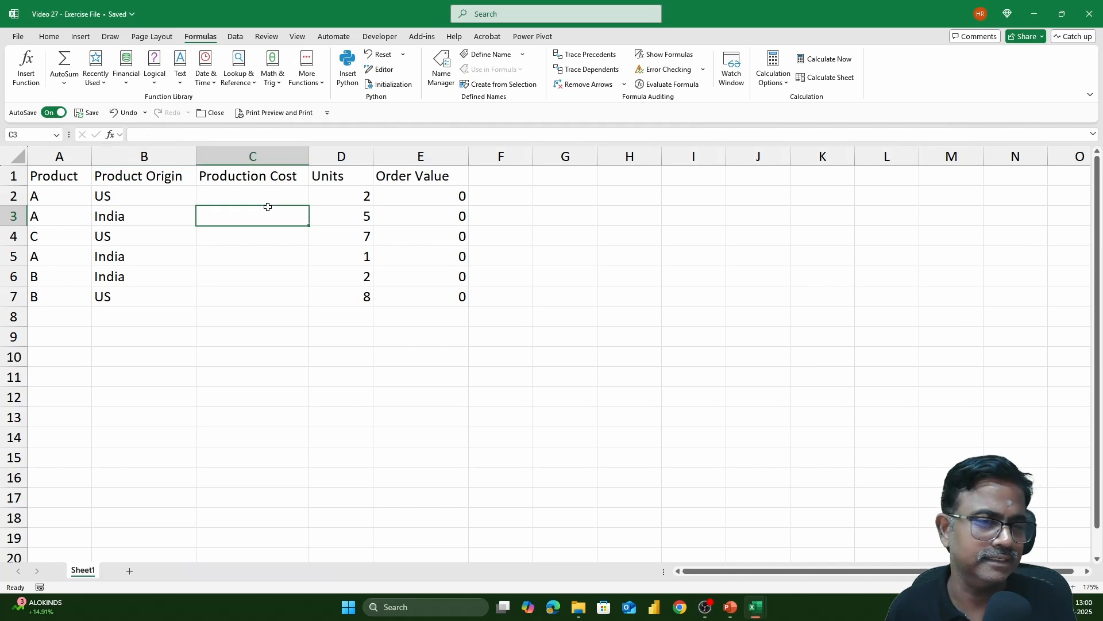
Step: Switch to the India Pricing workbook and to the US Pricing workbook to review the production costs per product
key(alt+Tab)
key(alt+Tab)
key(alt+Tab)
key(alt+Tab)
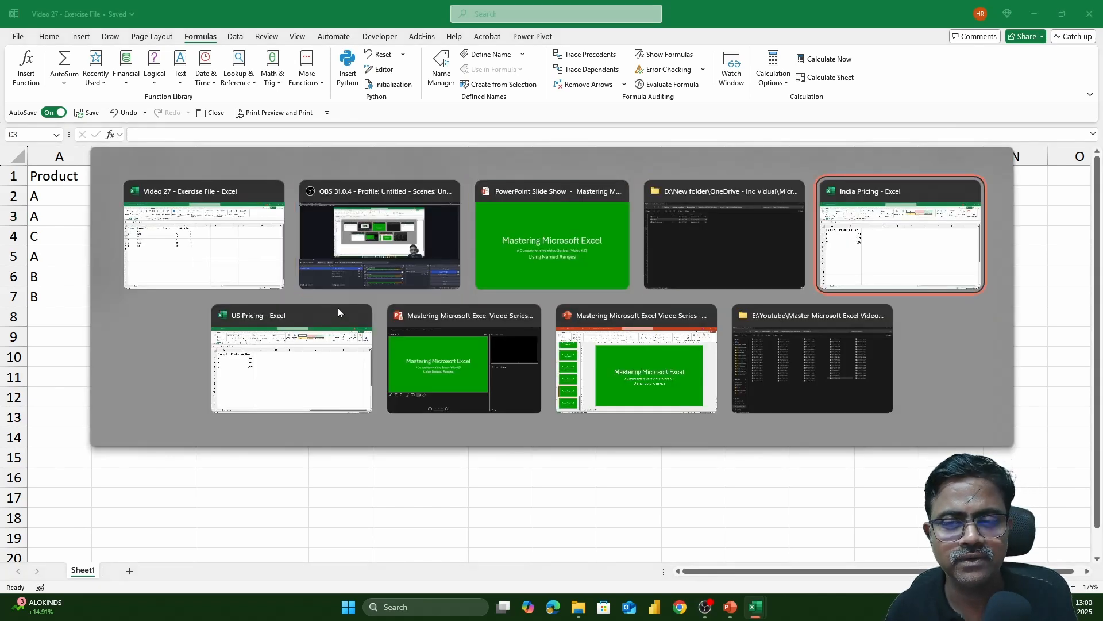
key(alt+Tab)
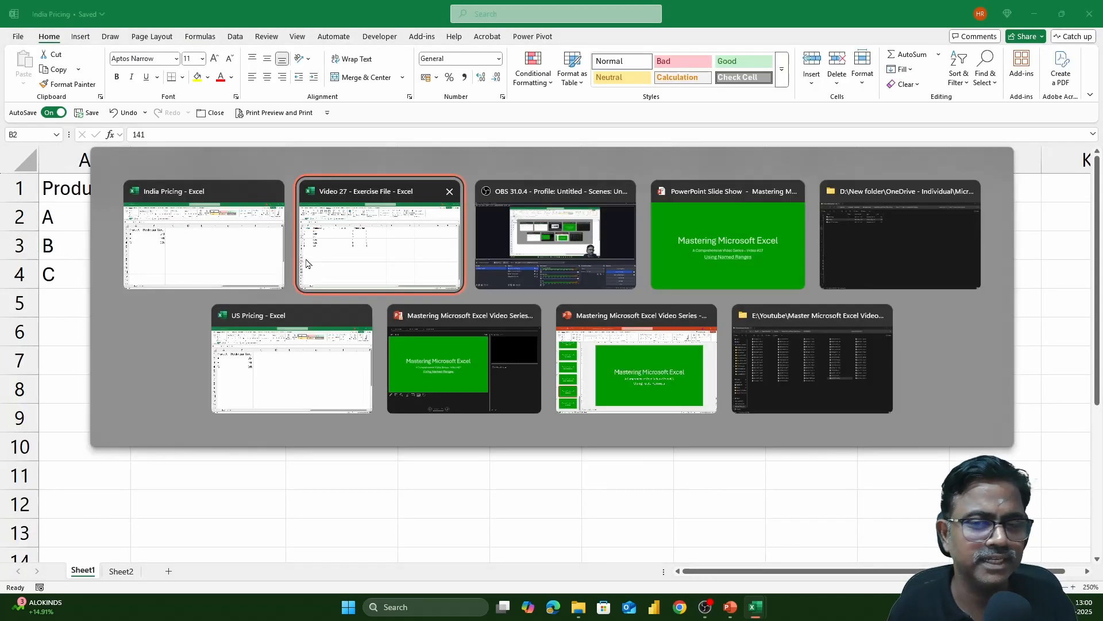
key(alt+Tab)
key(alt+Tab)
key(alt+Tab)
key(alt+Tab)
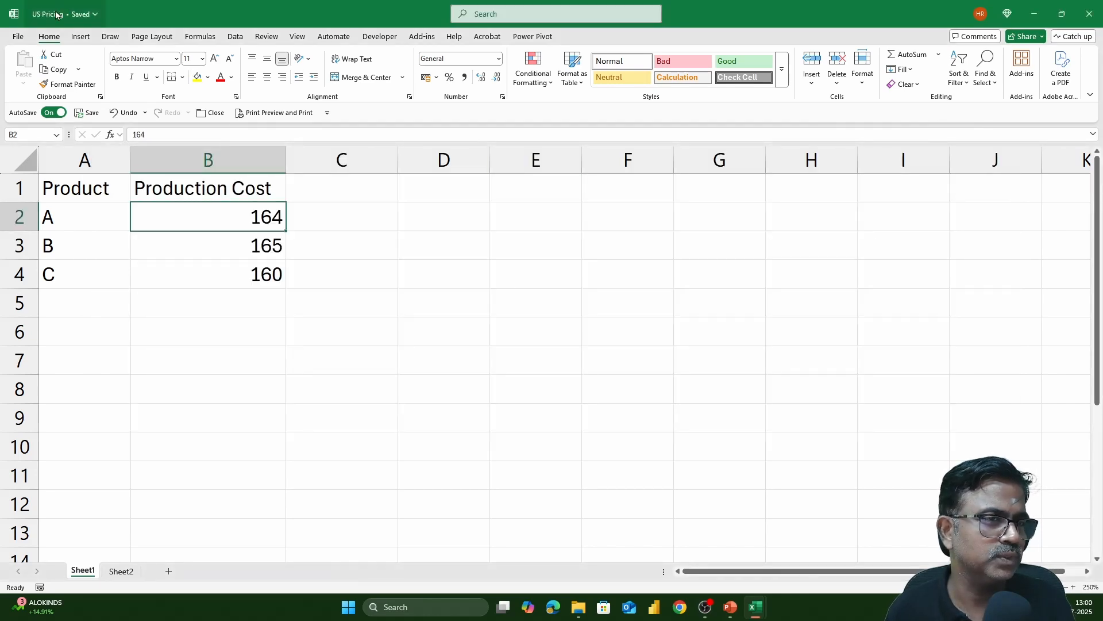
Step: Check the India Pricing workbook and the File Explorer folder holding the exercise workbooks, and return to the Video 27 - Exercise File workbook
key(alt+Tab)
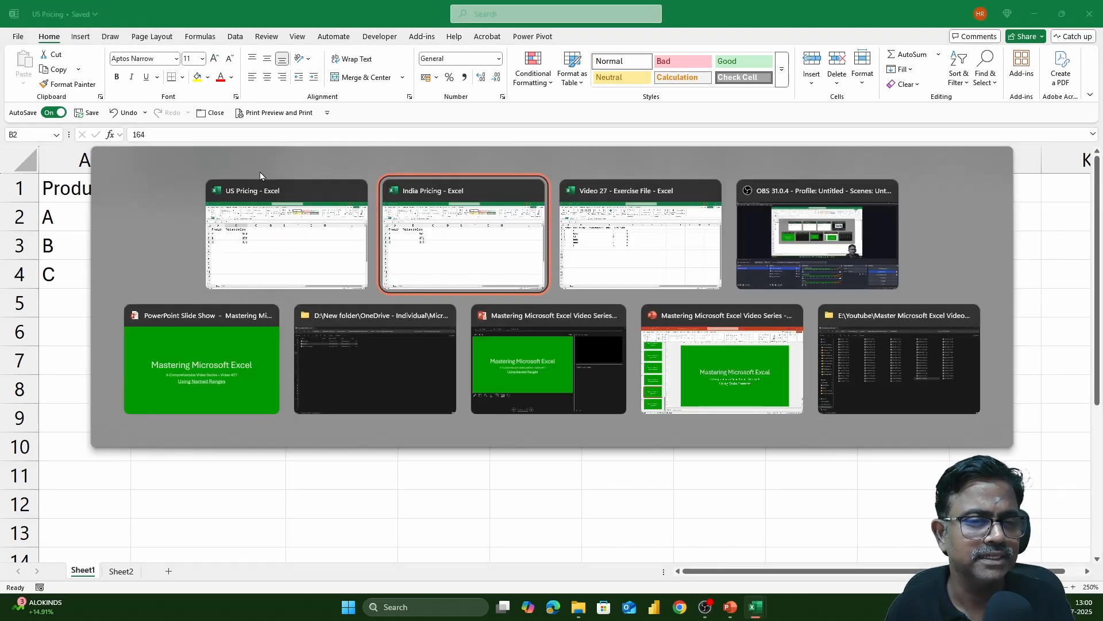
key(alt+Tab)
key(alt+Tab)
key(alt+Tab)
key(alt+Tab)
key(alt+Tab)
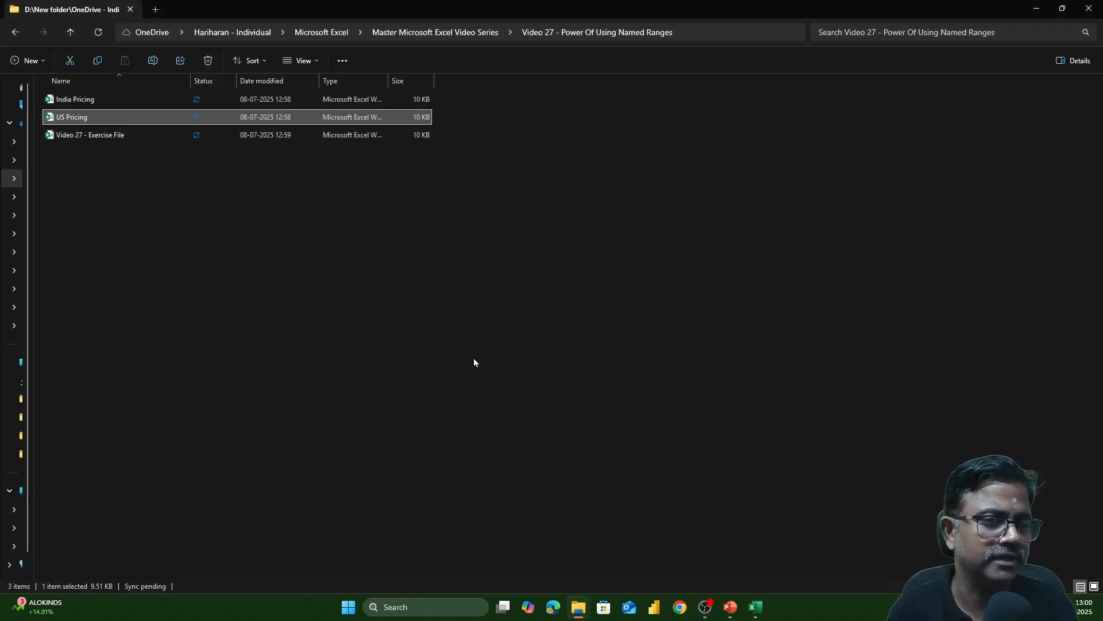
key(alt+Tab)
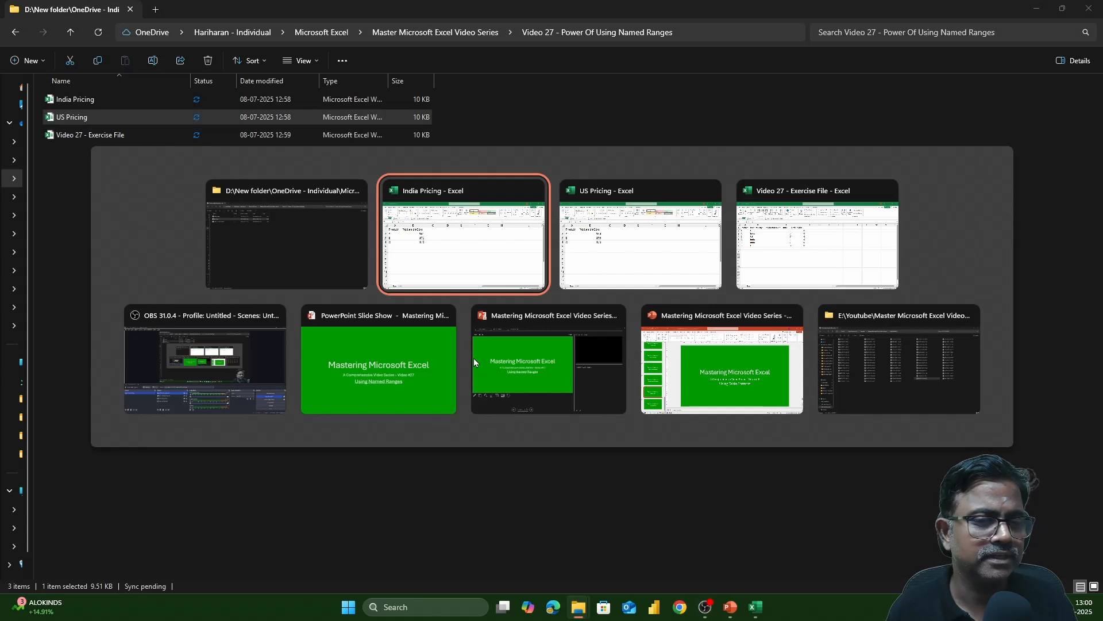
key(alt+Tab)
key(alt+Tab)
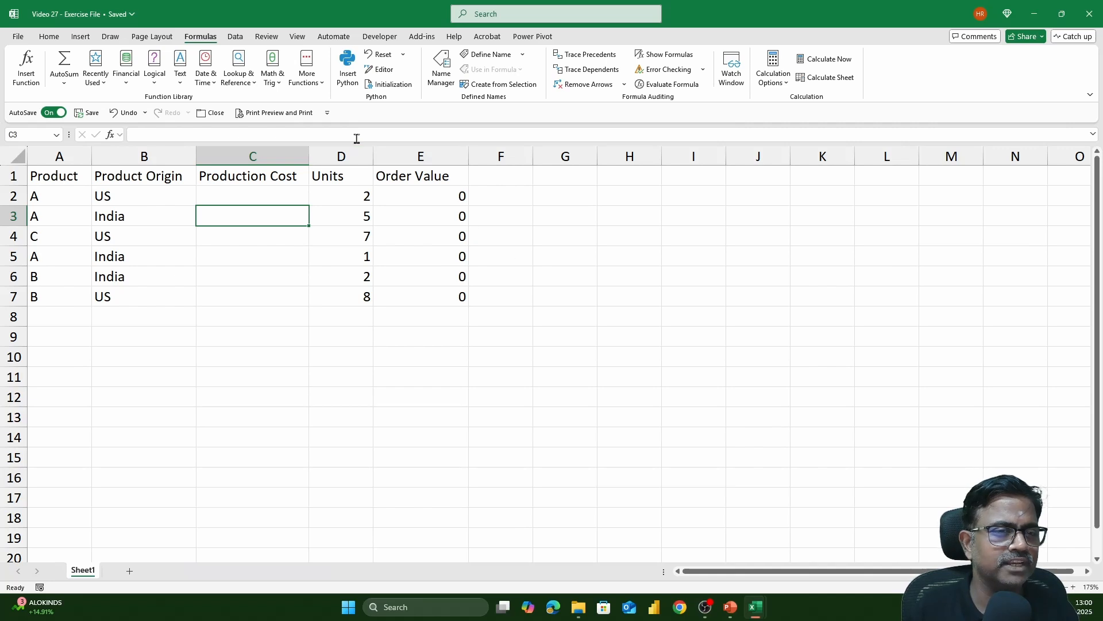
click(751, 213)
click(756, 271)
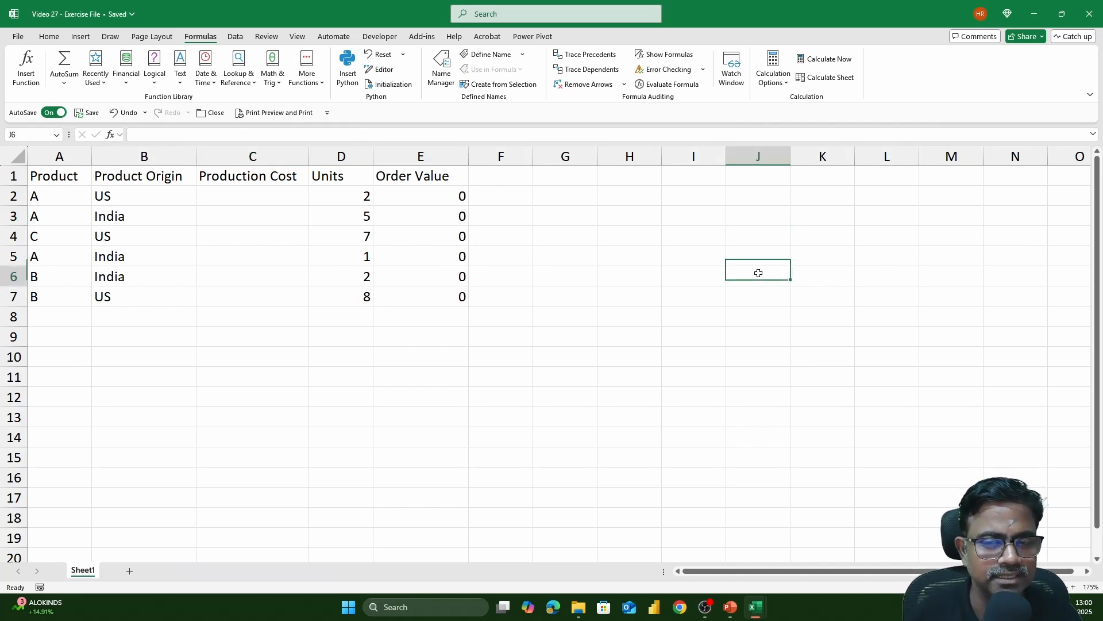
click(743, 314)
drag(744, 214, 741, 313)
click(680, 221)
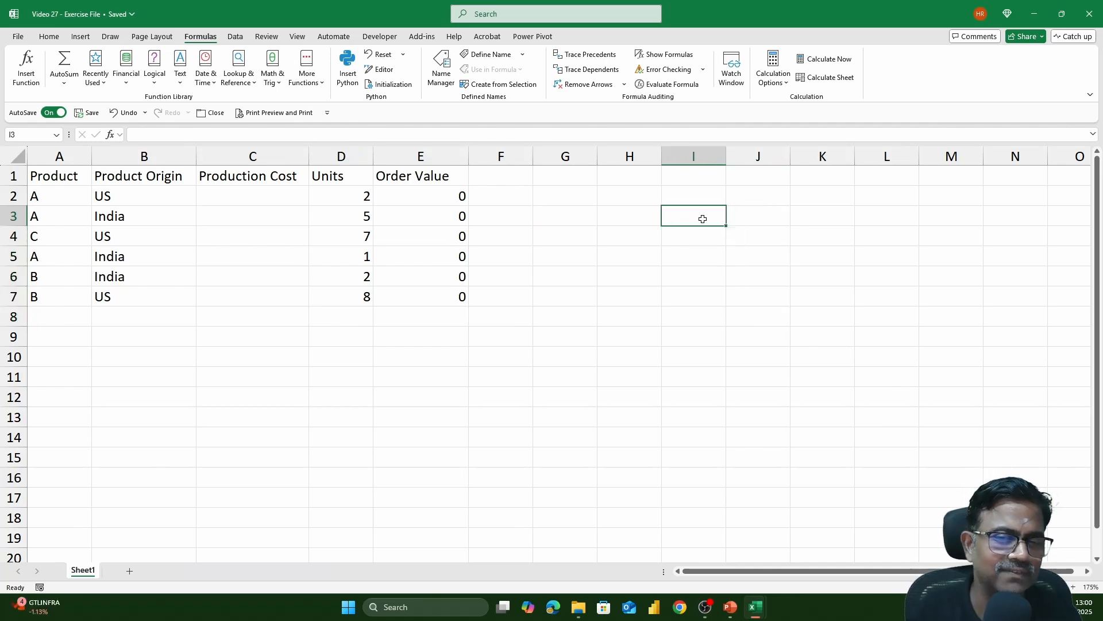
drag(756, 194, 765, 314)
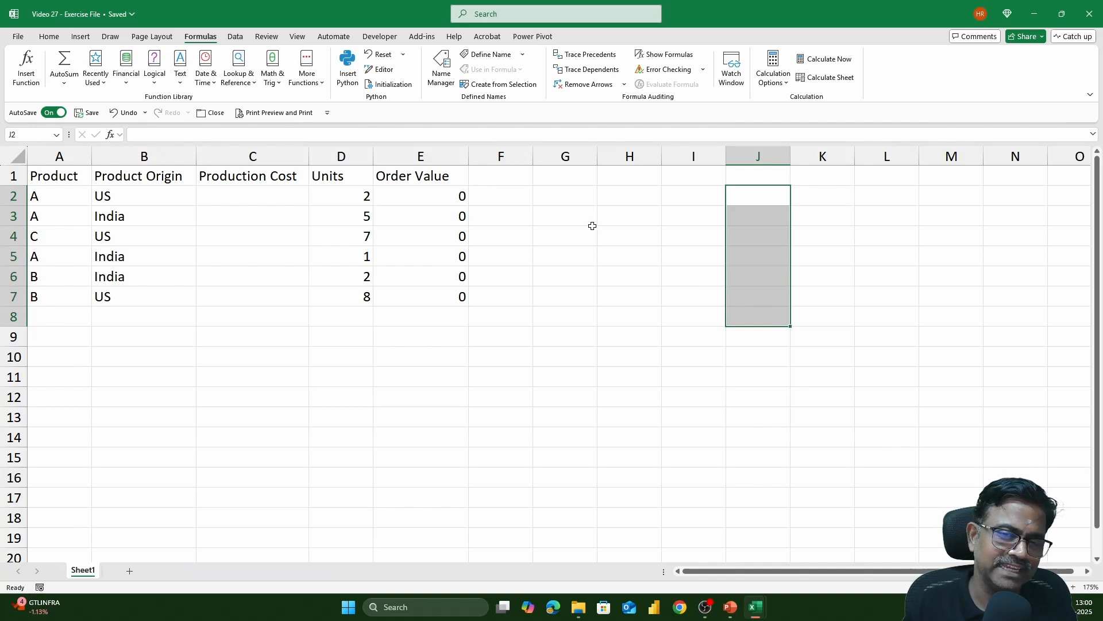
drag(59, 174, 580, 473)
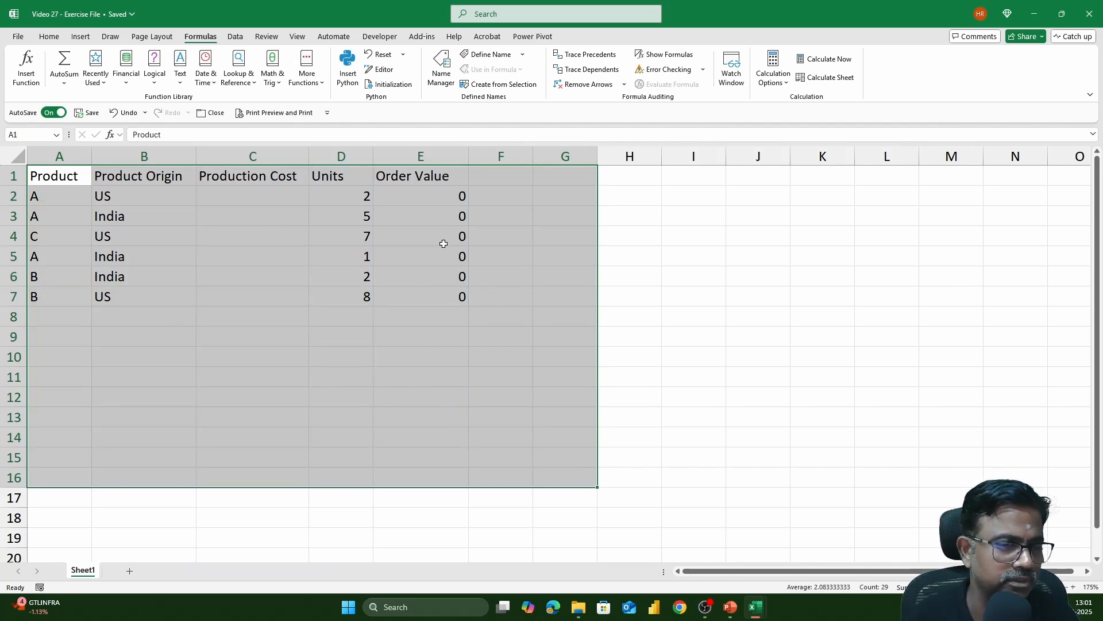
click(429, 213)
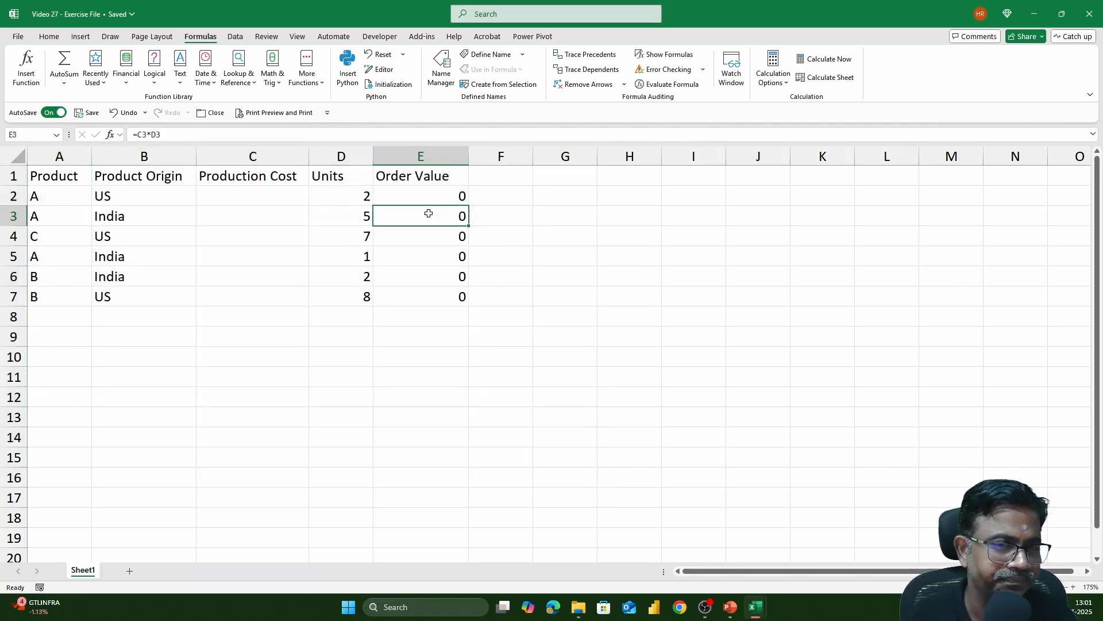
Step: Fill the empty cell J4 with yellow
click(764, 236)
click(49, 36)
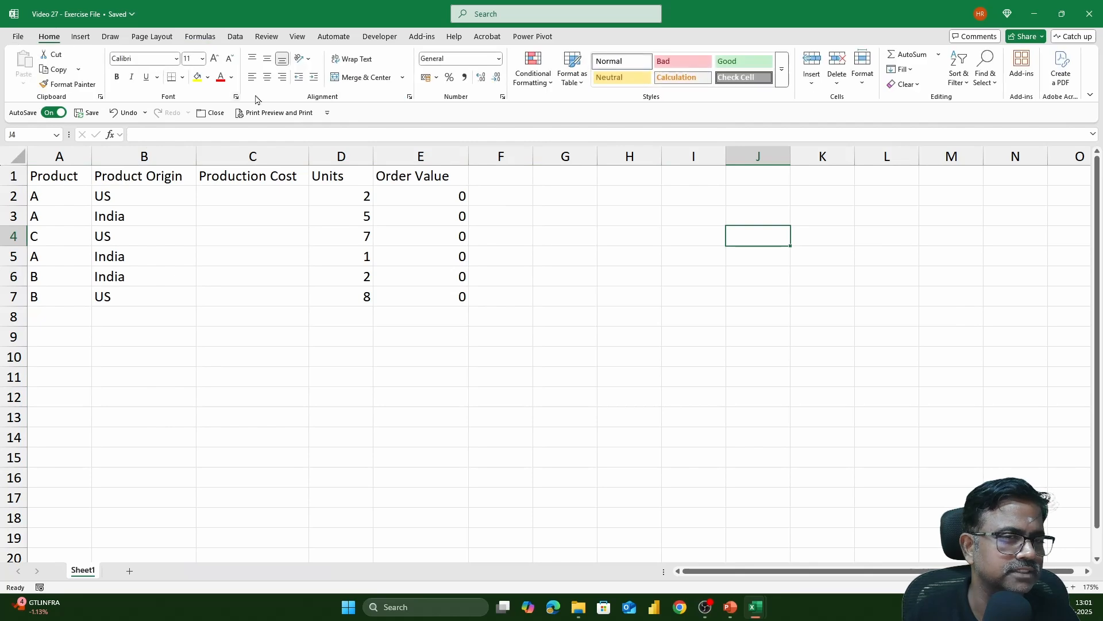
click(198, 78)
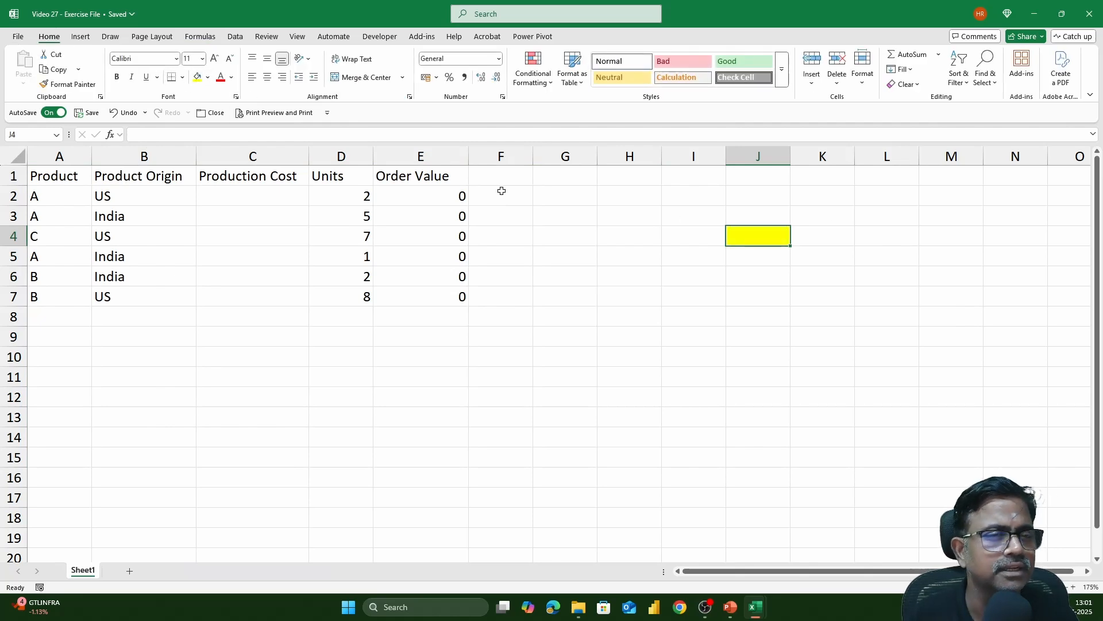
Step: Define the name jackson with Workbook scope for cell J4, and widen the Scope column in the Name Manager
click(200, 36)
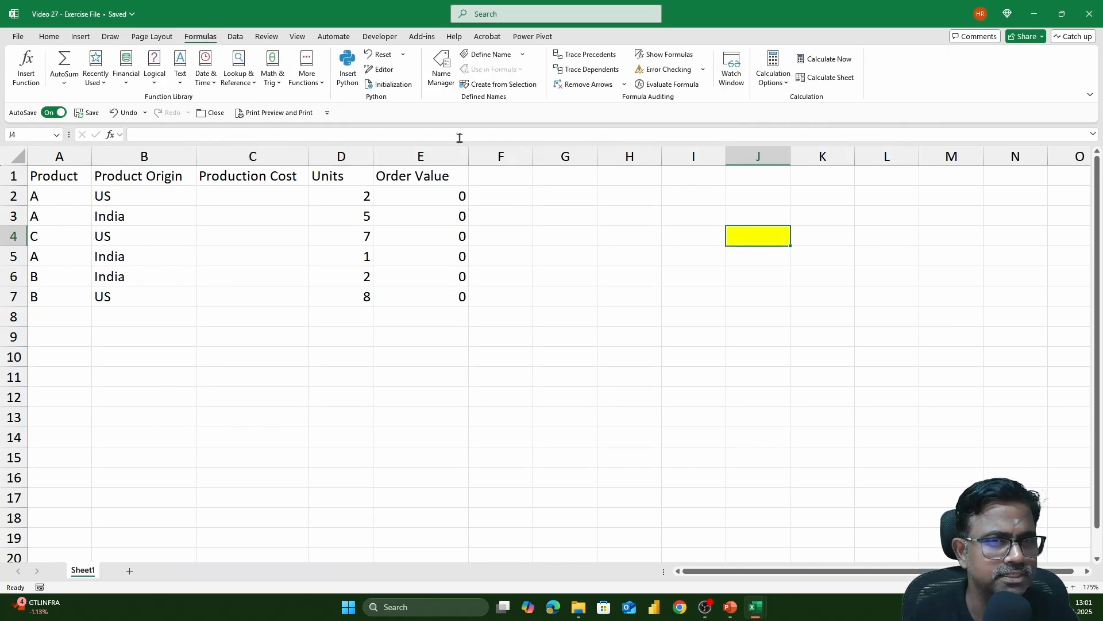
click(440, 71)
click(451, 150)
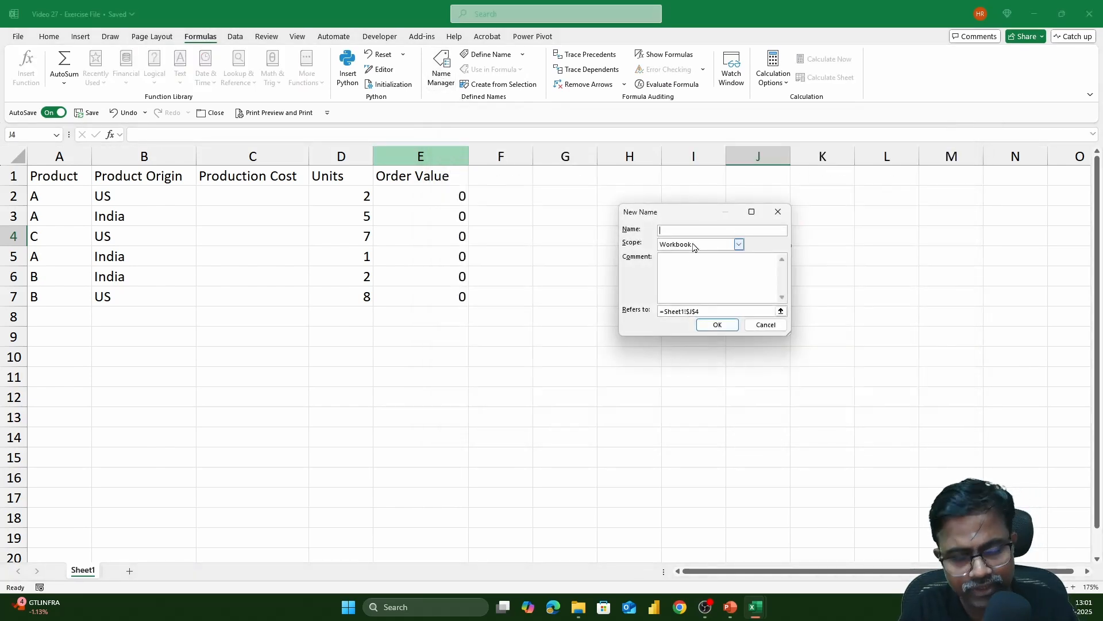
text(jsv)
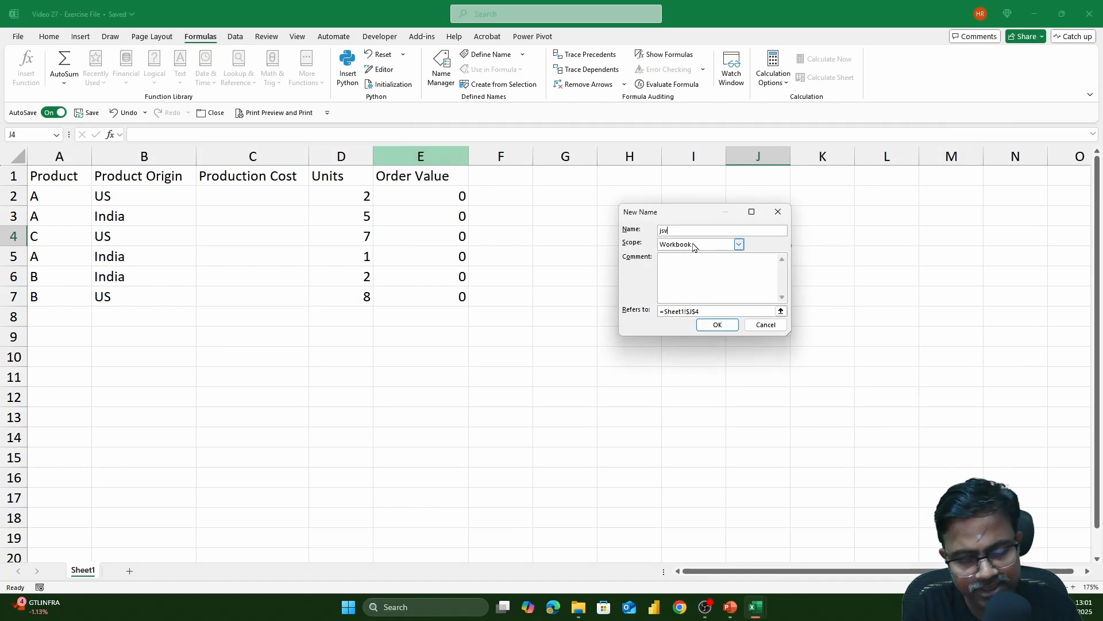
key(BackSpace)
key(BackSpace)
text(ackson)
click(717, 325)
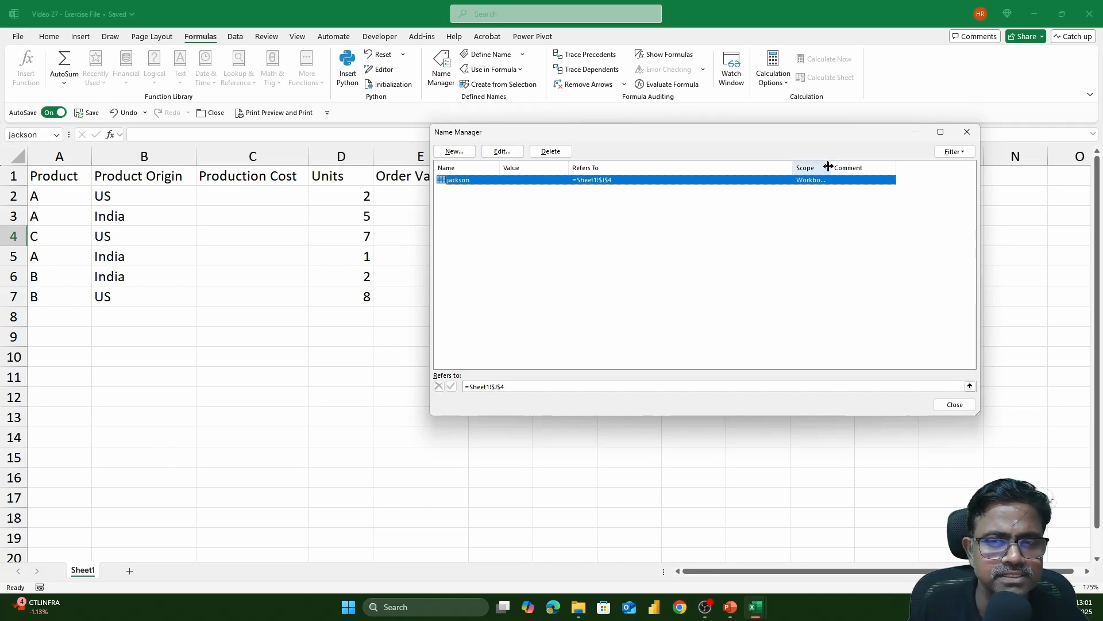
drag(828, 167, 866, 167)
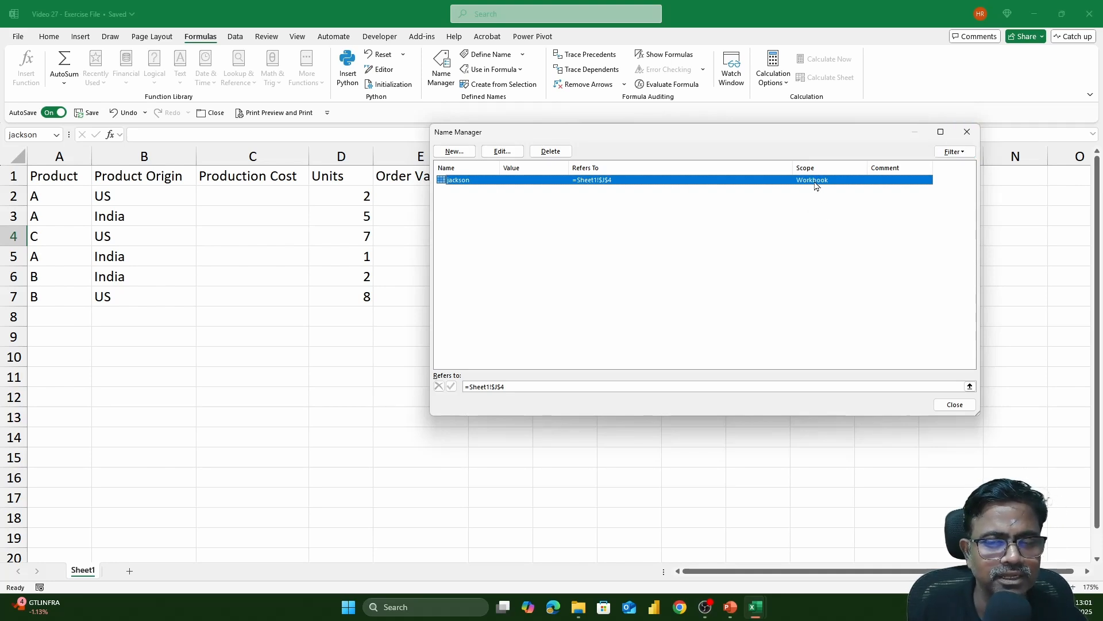
click(965, 133)
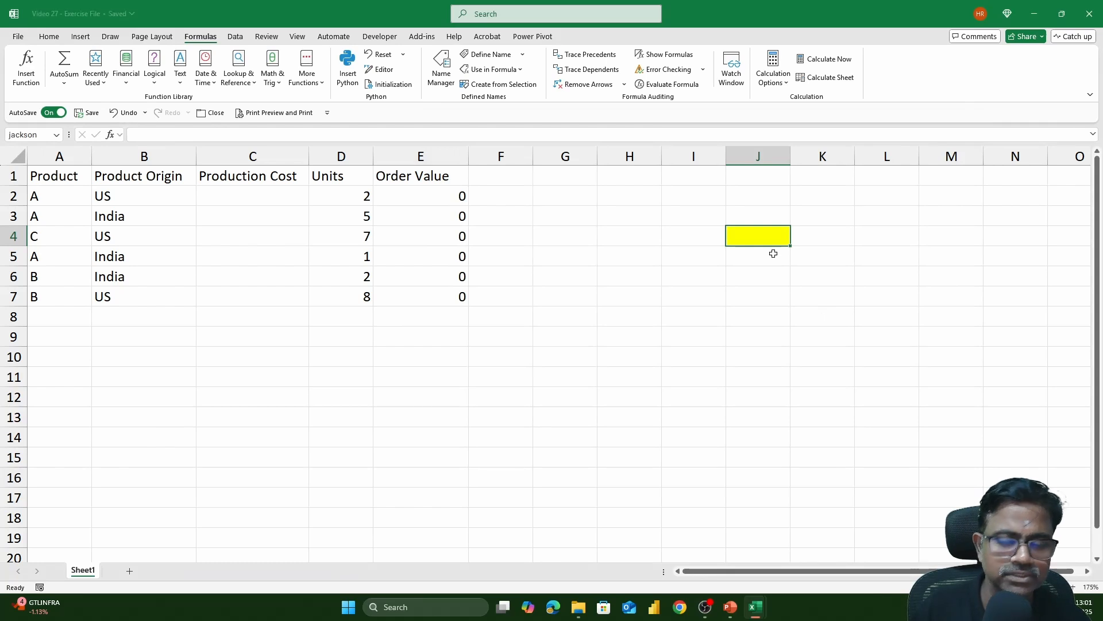
Step: Enter 1250 in the yellow cell J4 and the formula =jackson*3 in cell D14
text(1250)
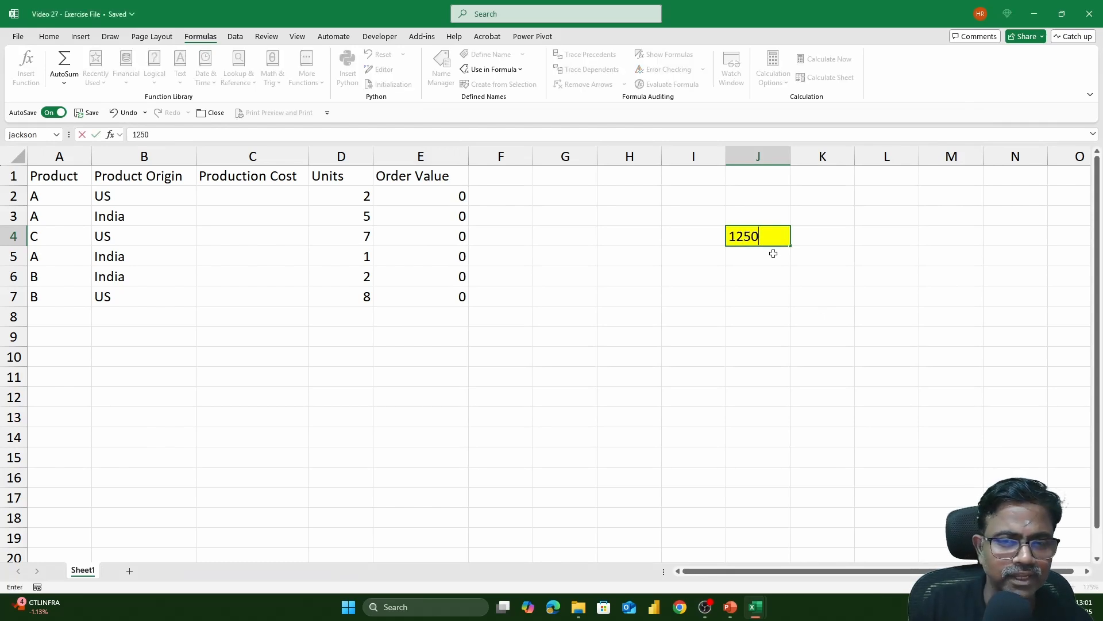
key(Return)
click(324, 444)
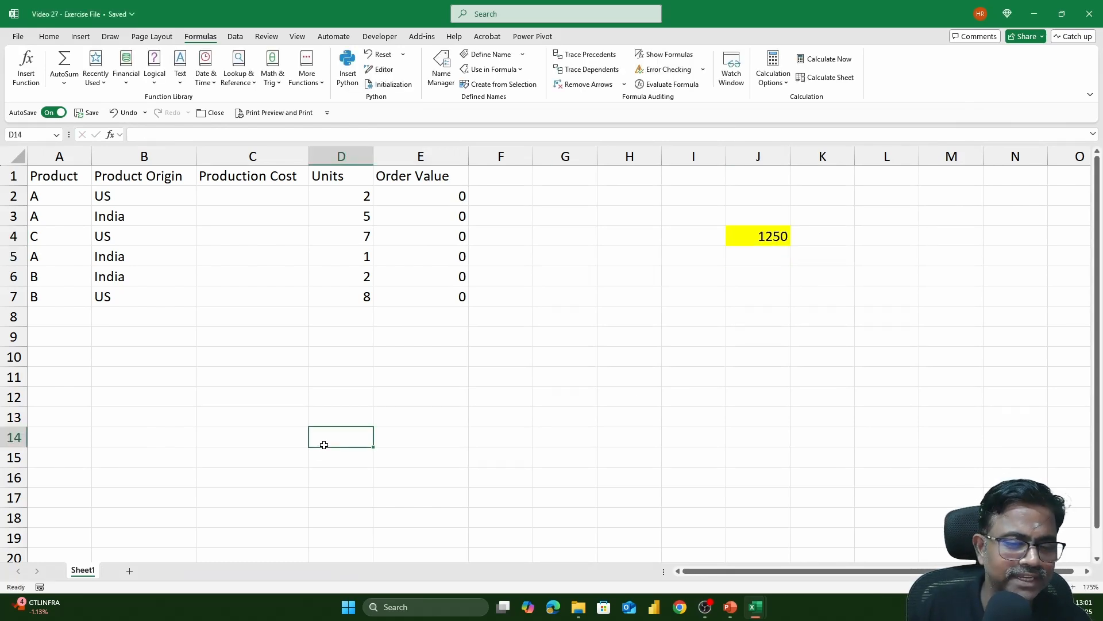
text(=)
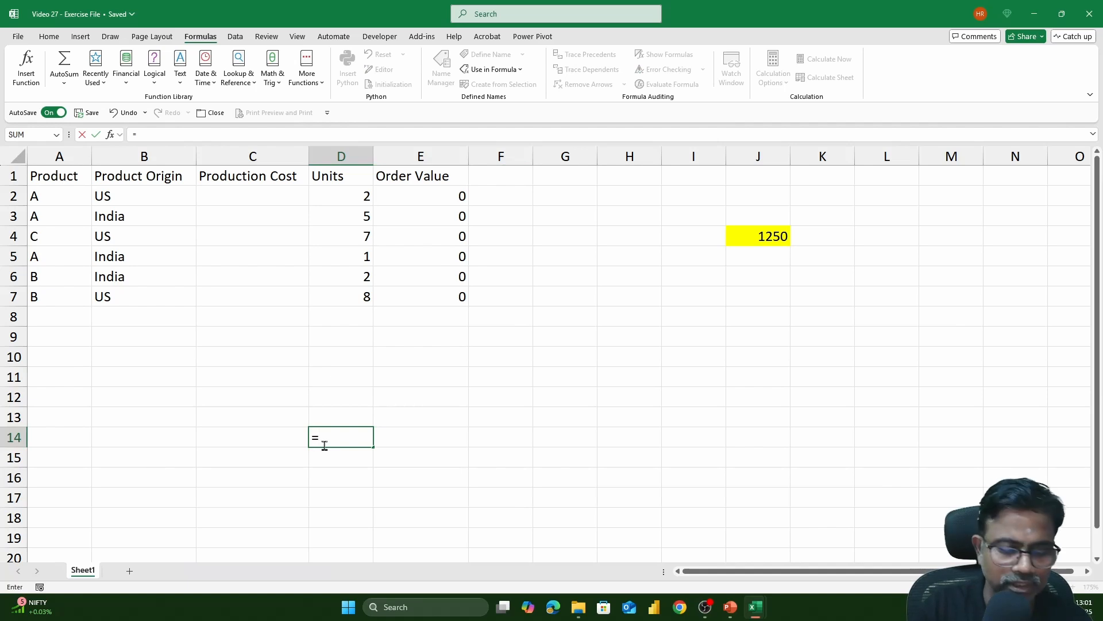
text(jac)
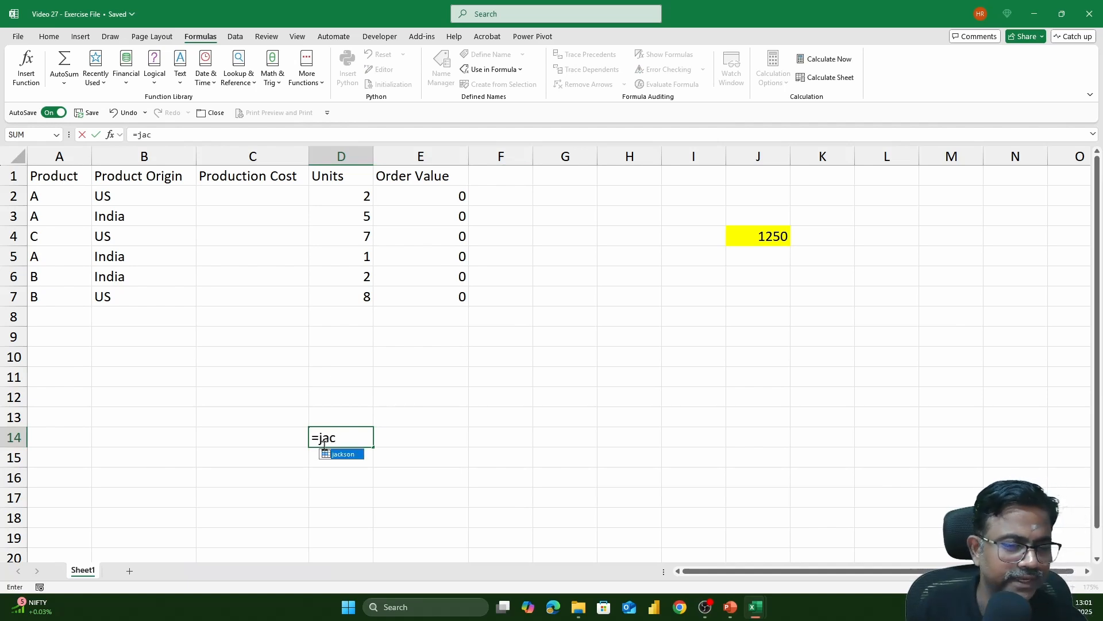
key(Tab)
text(*)
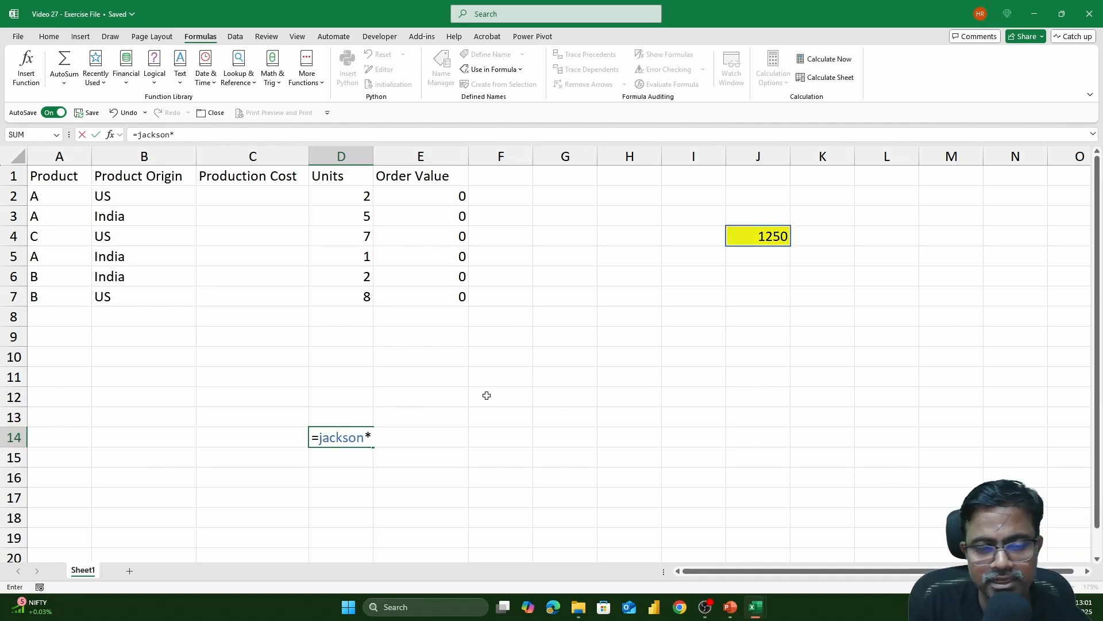
text(3)
key(Return)
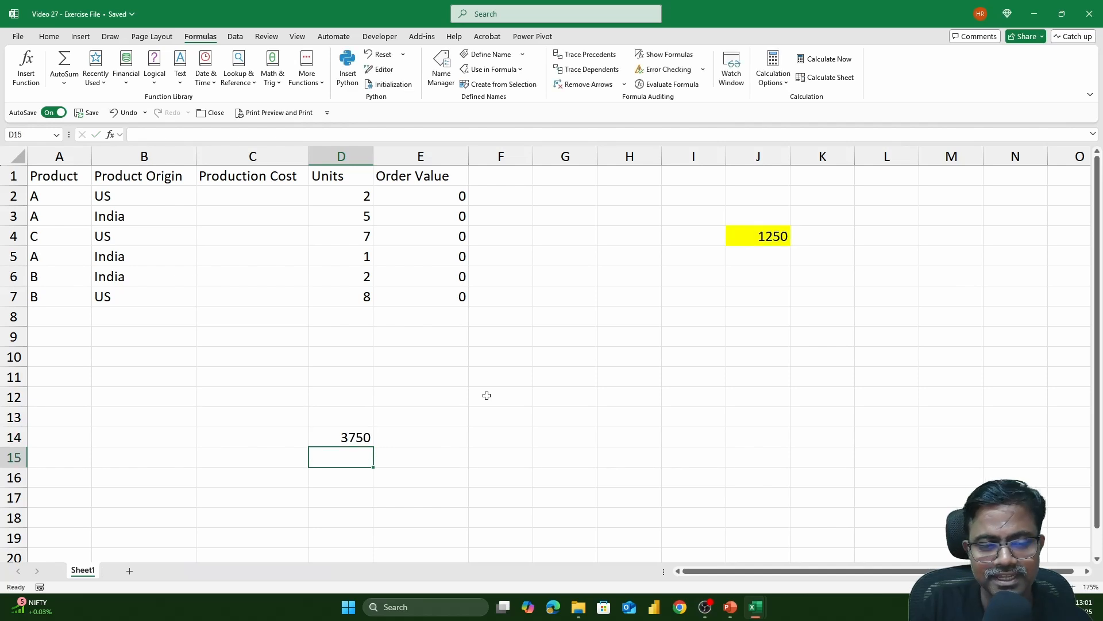
double_click(337, 441)
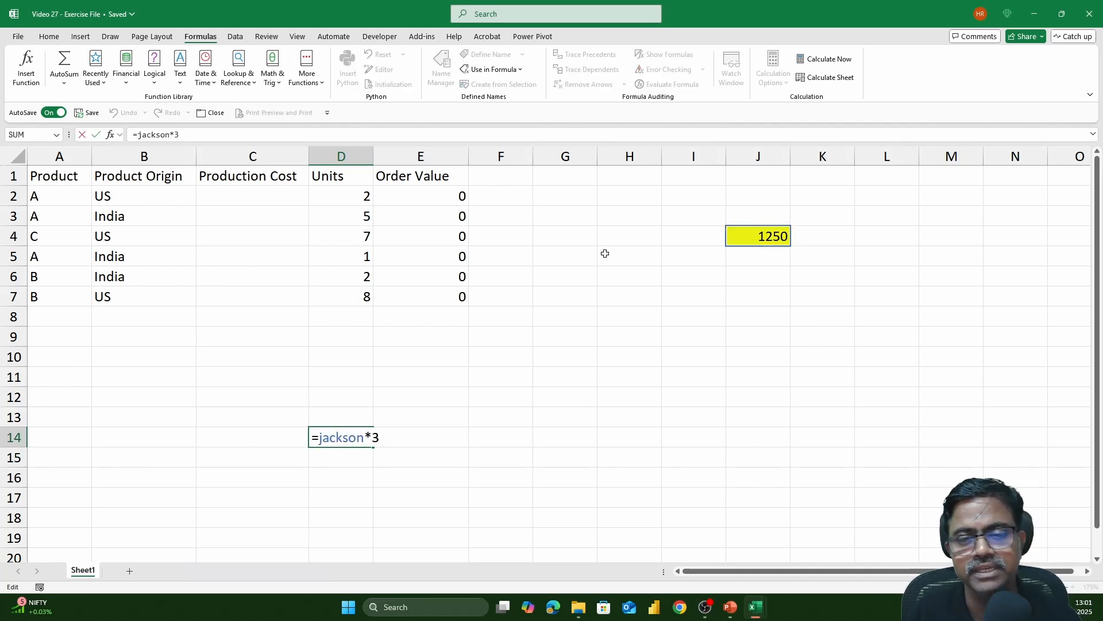
key(Escape)
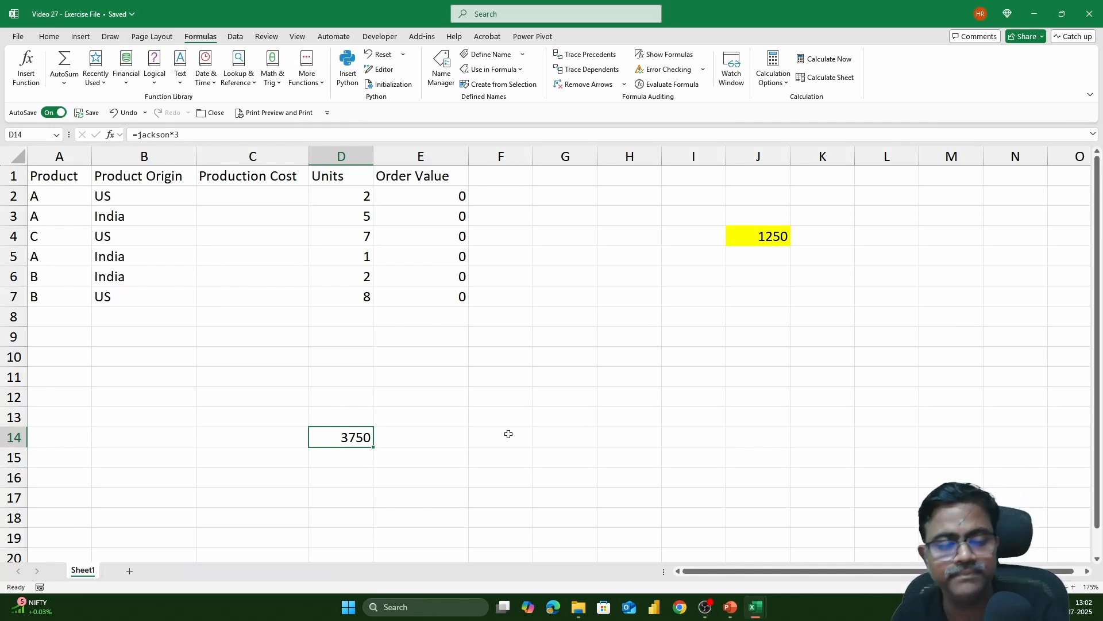
Step: Clear the formula in cell D14 and delete the name jackson from the workbook's defined names
key(Delete)
click(748, 235)
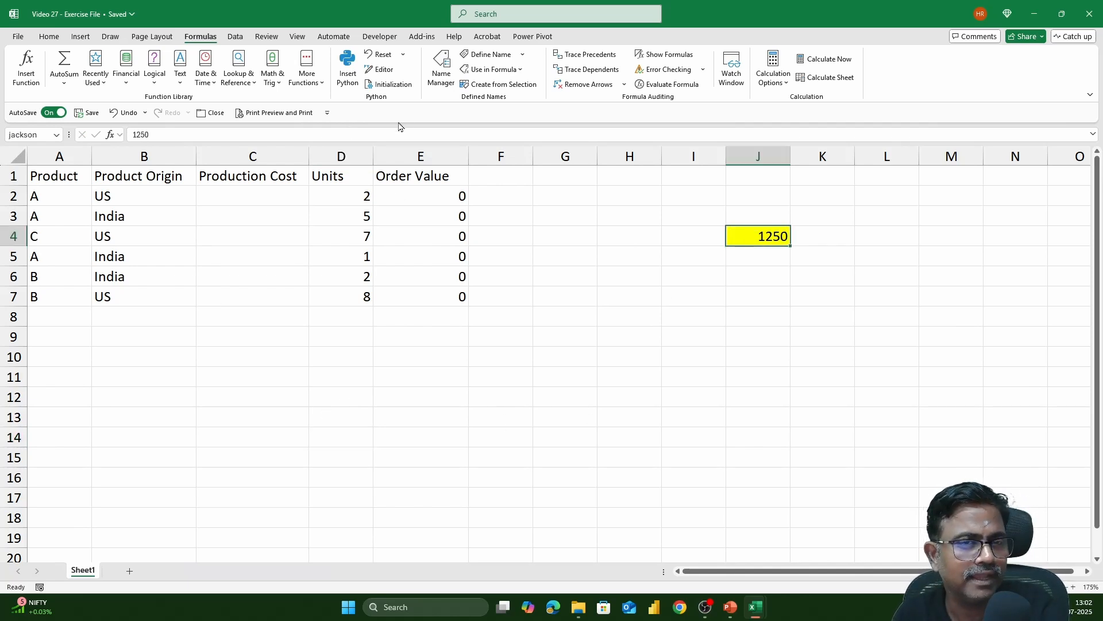
click(443, 79)
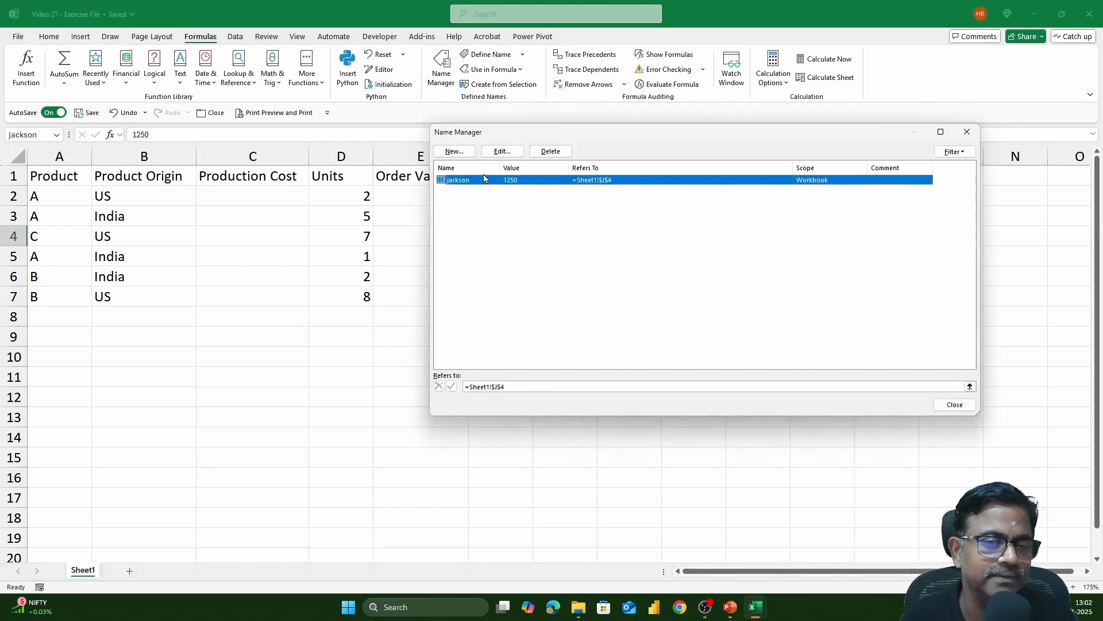
click(551, 151)
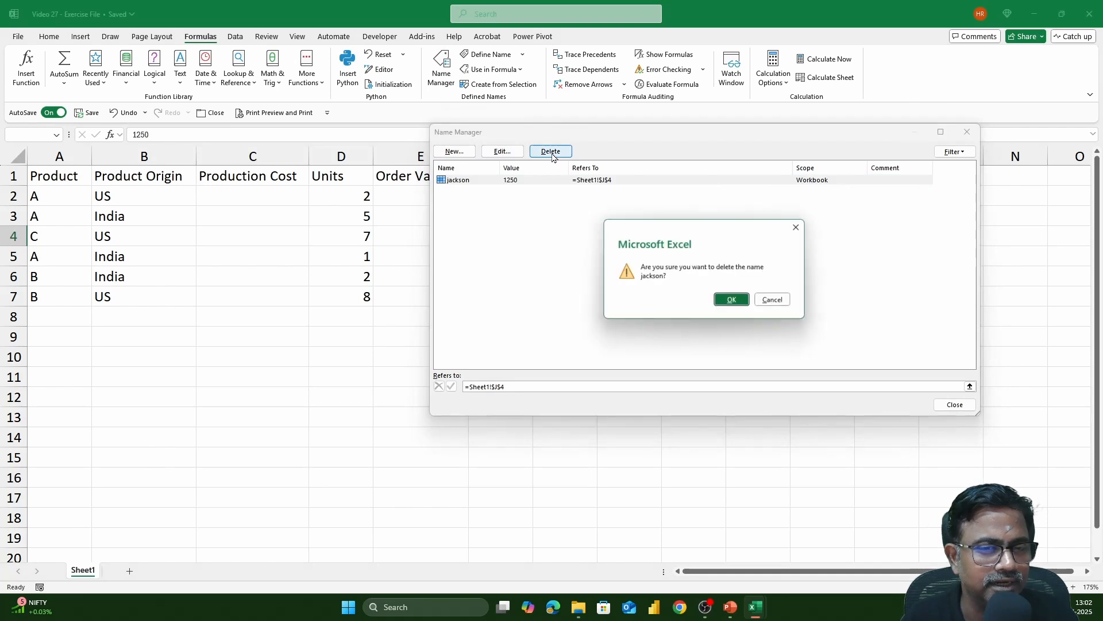
click(728, 299)
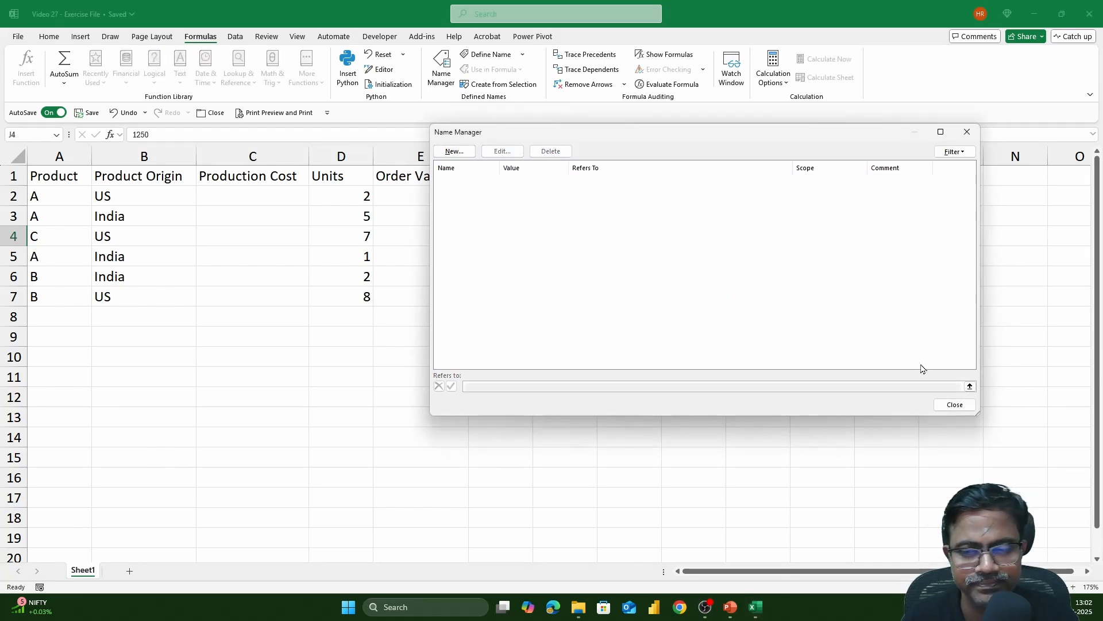
click(955, 405)
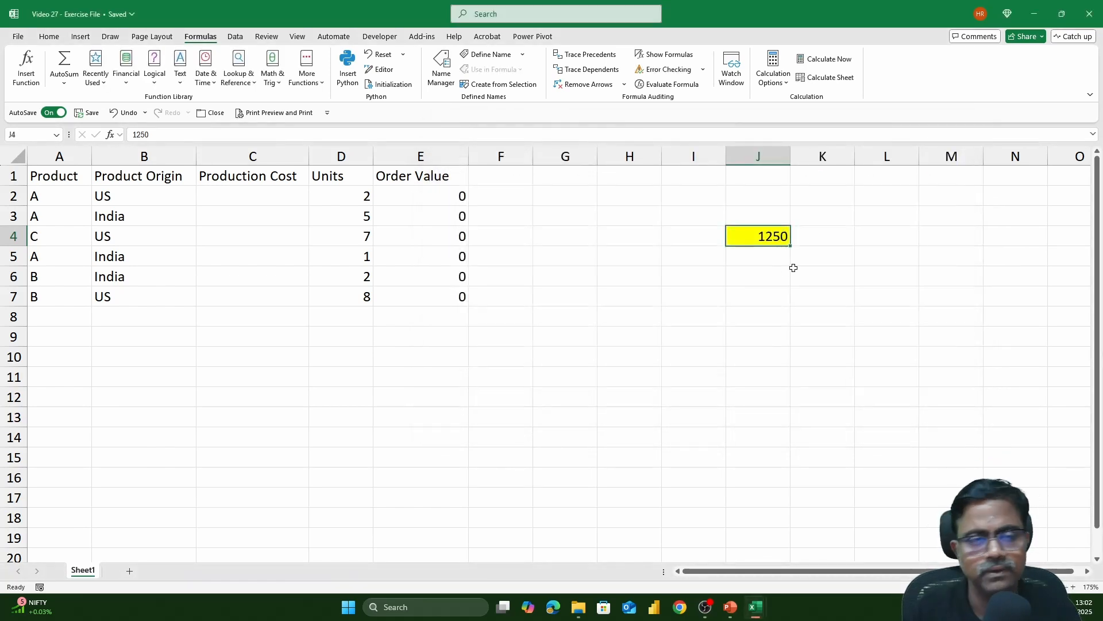
Step: Clear both the contents and the yellow fill of cell J4
click(53, 36)
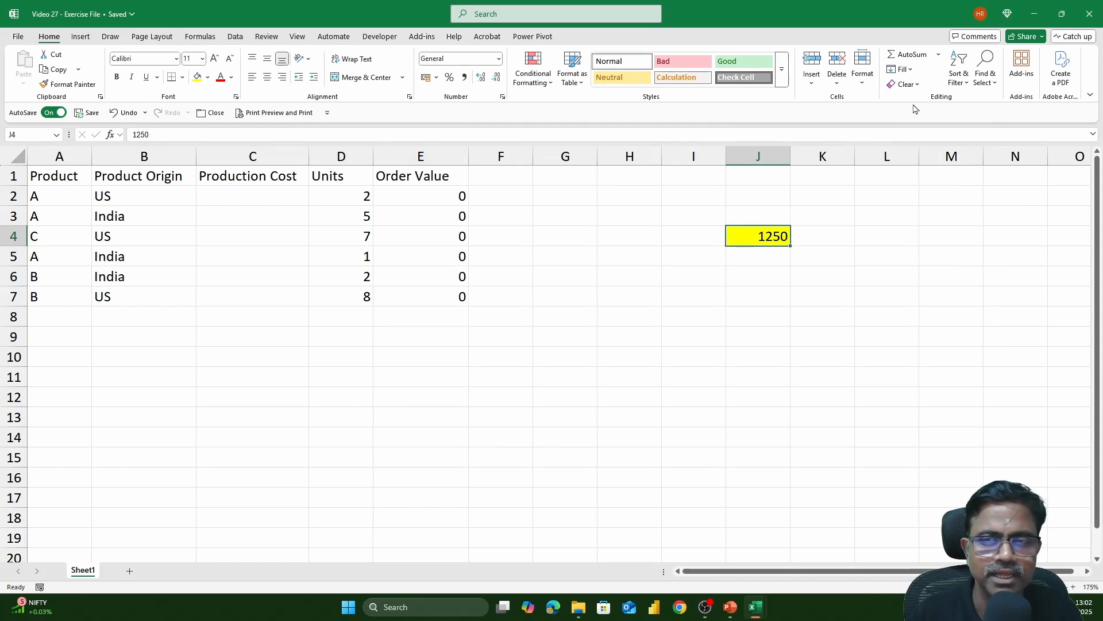
click(908, 84)
click(918, 99)
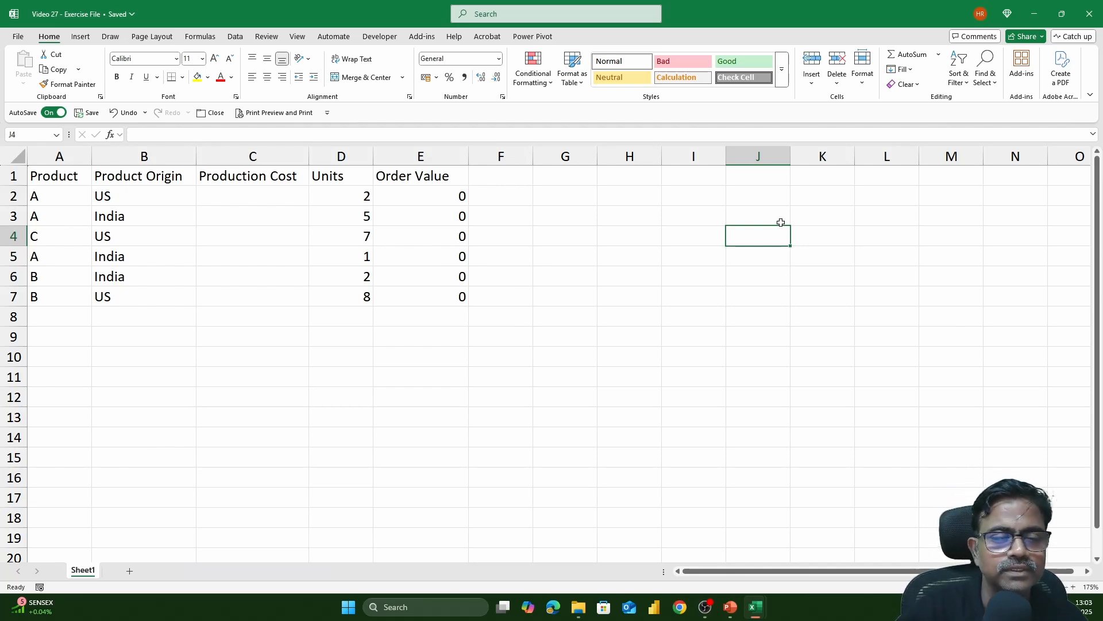
click(780, 223)
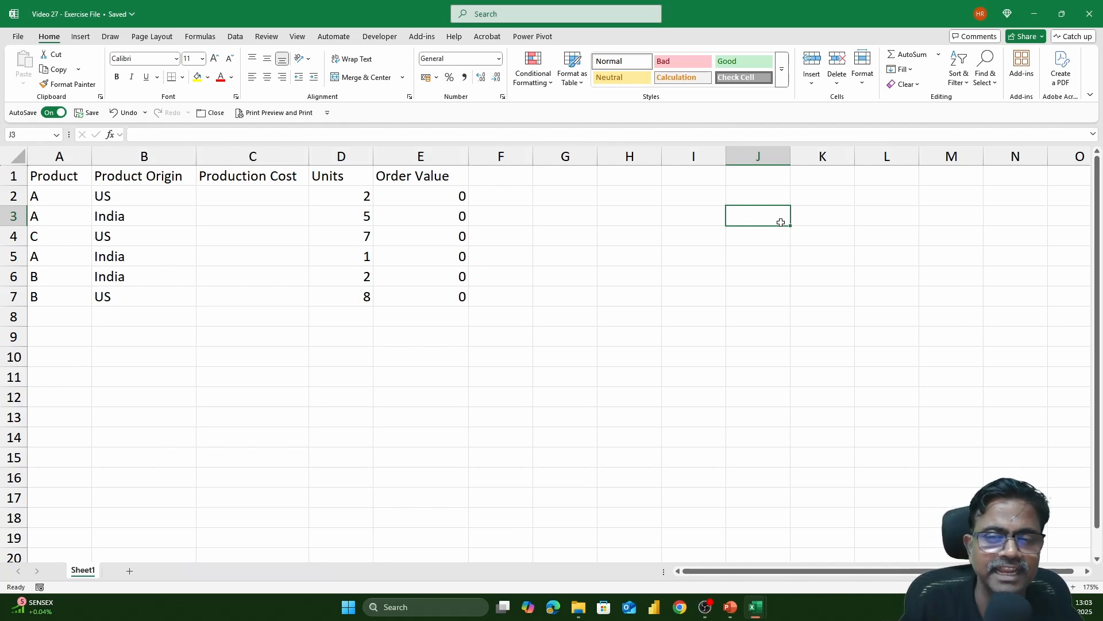
Step: Go to cell XFD1 in the sheet's last column and start a new name IndiaPriceList with Workbook scope
click(891, 203)
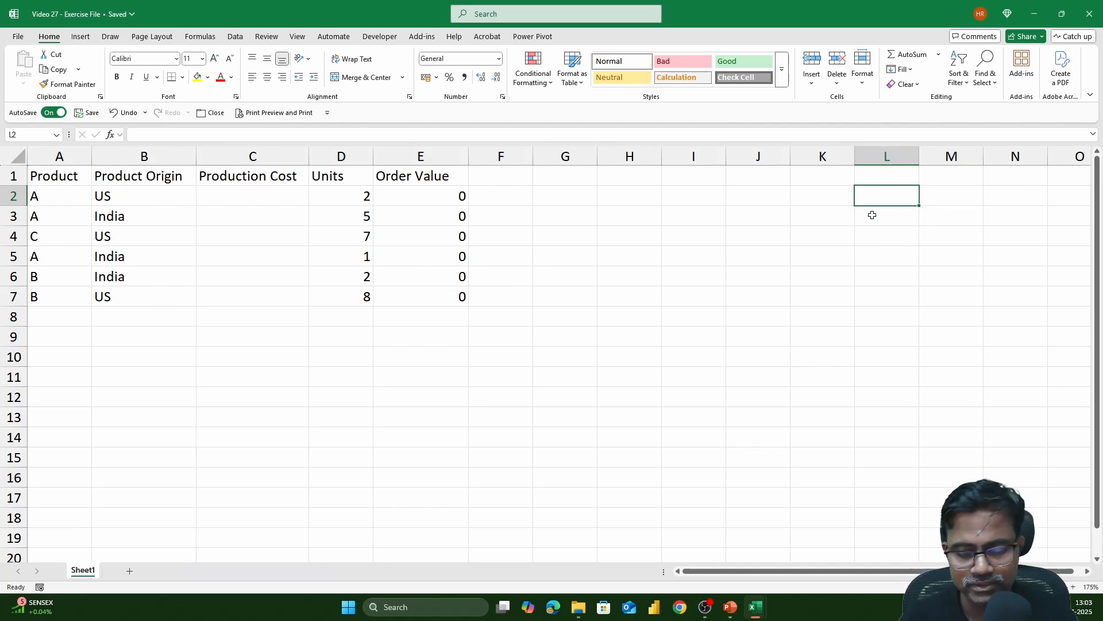
key(ctrl+Right)
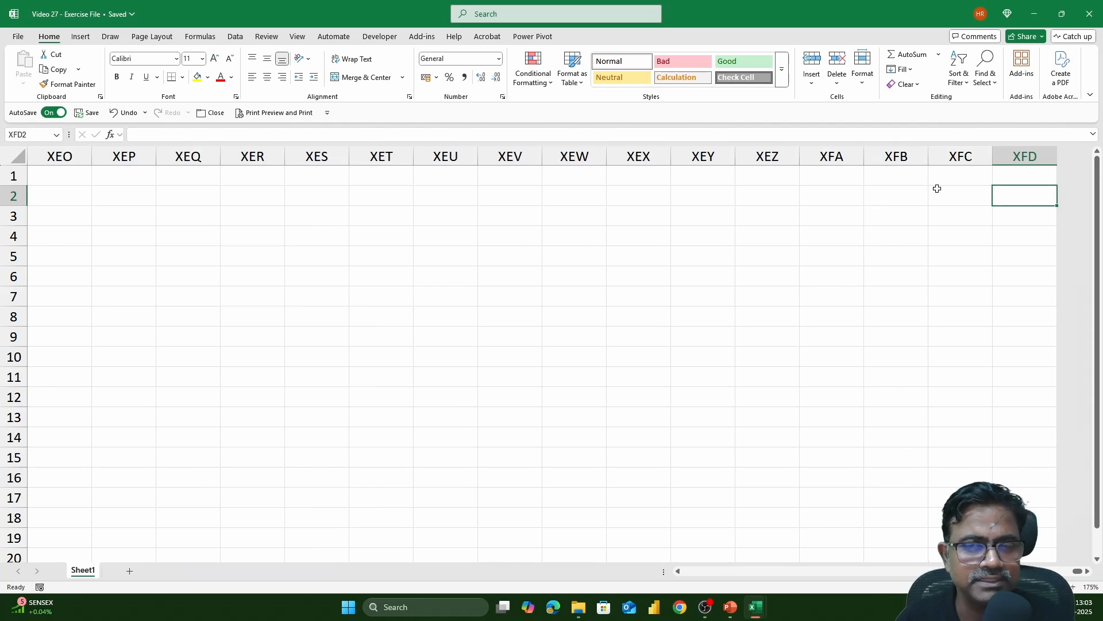
click(1033, 172)
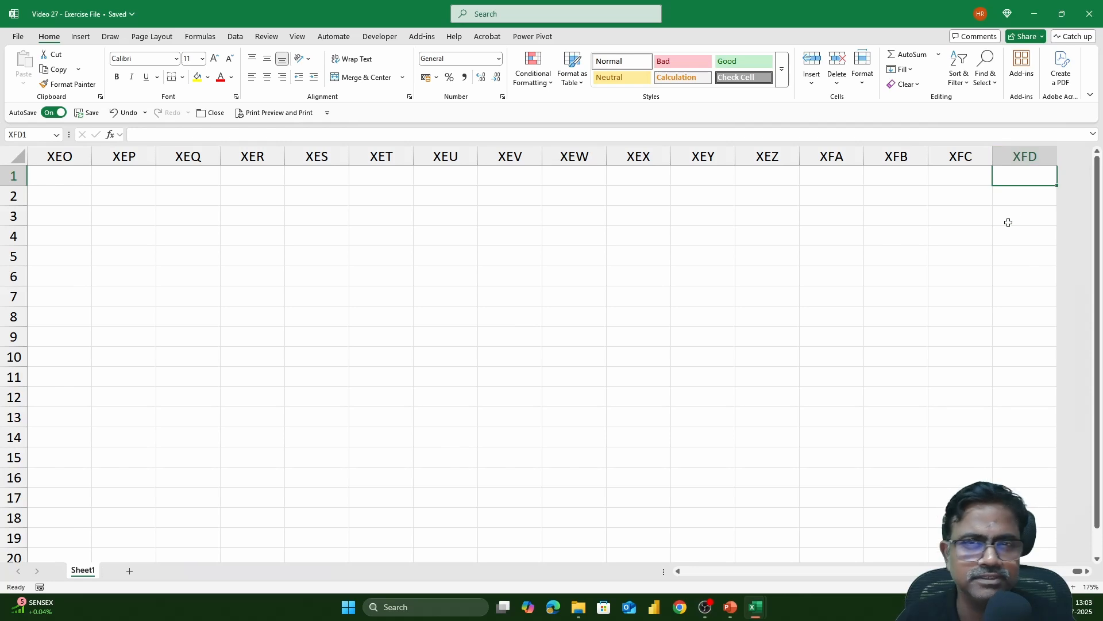
click(206, 40)
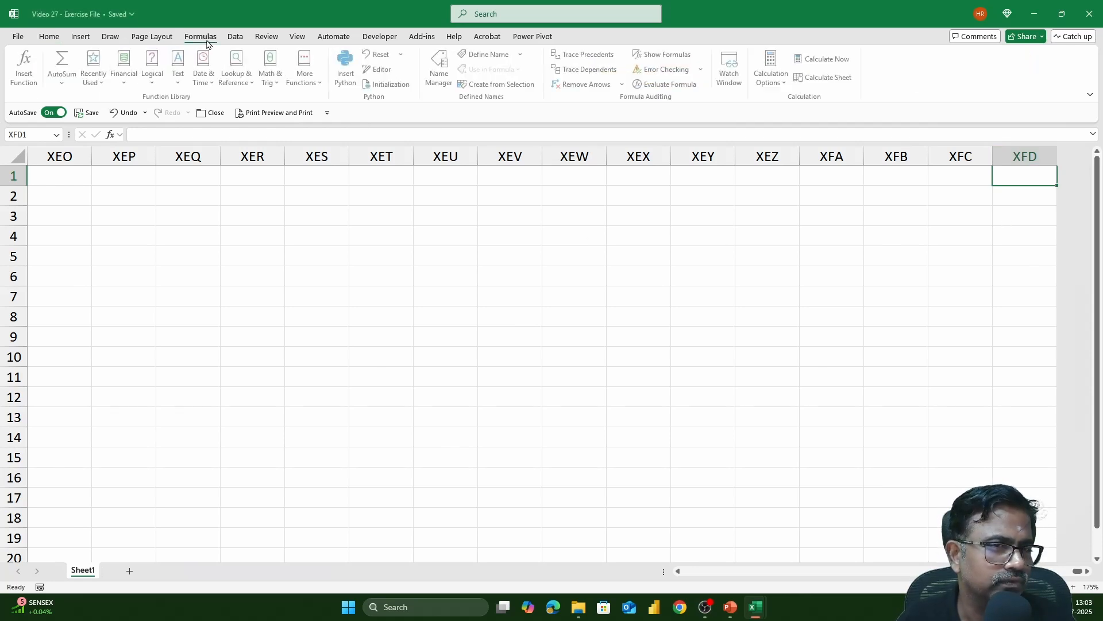
click(441, 72)
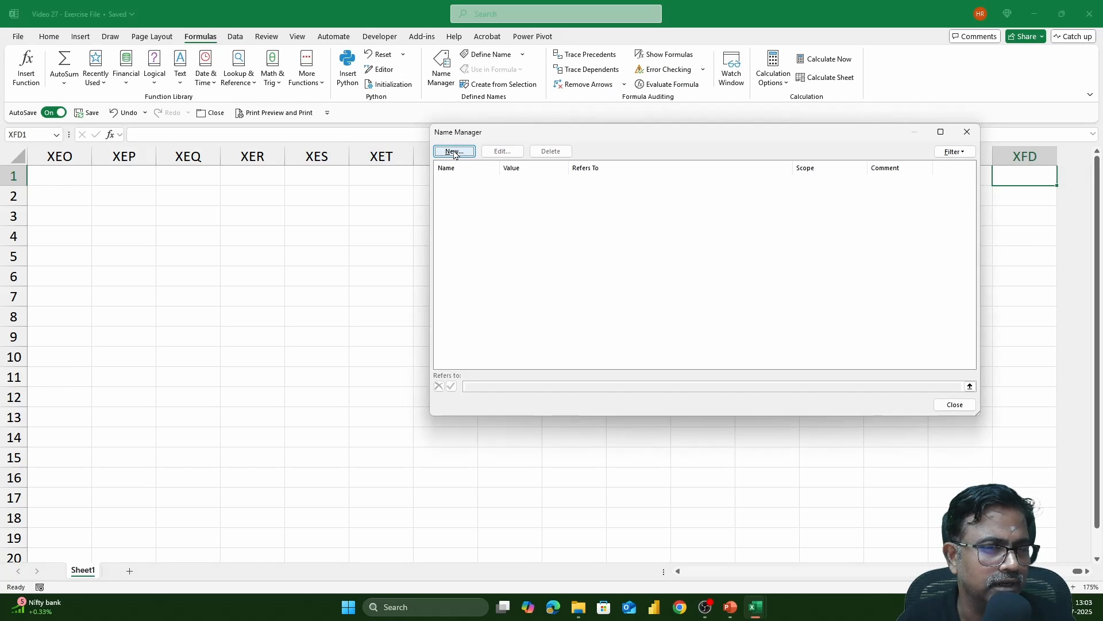
click(454, 152)
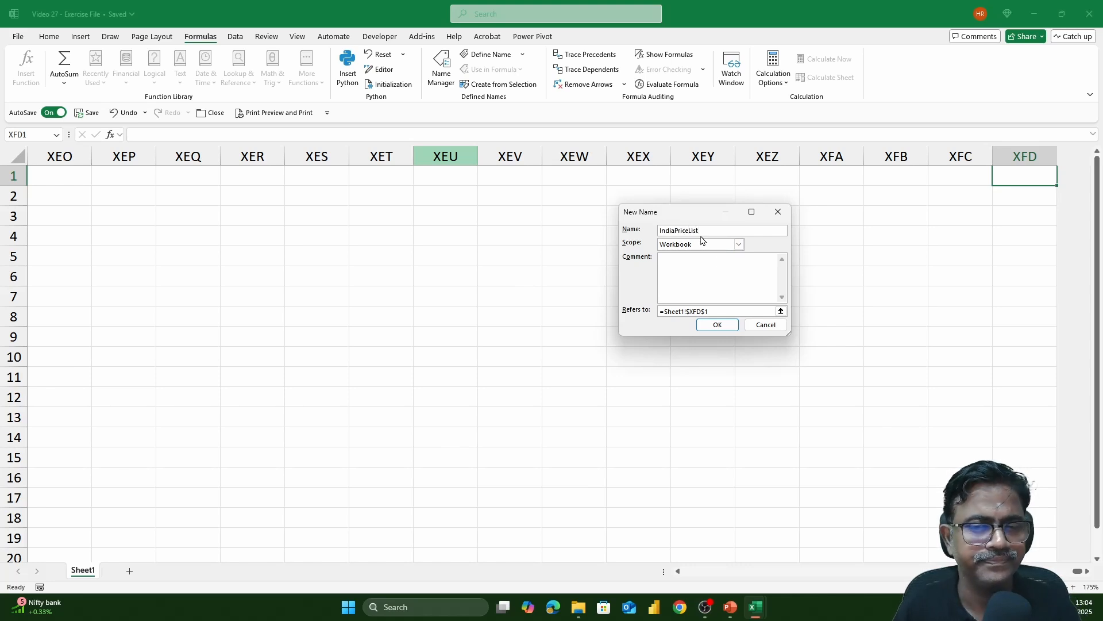
Step: Make IndiaPriceList refer to A1:C10 on Sheet1 of the India Pricing workbook, replacing the default reference, and save the name
click(736, 311)
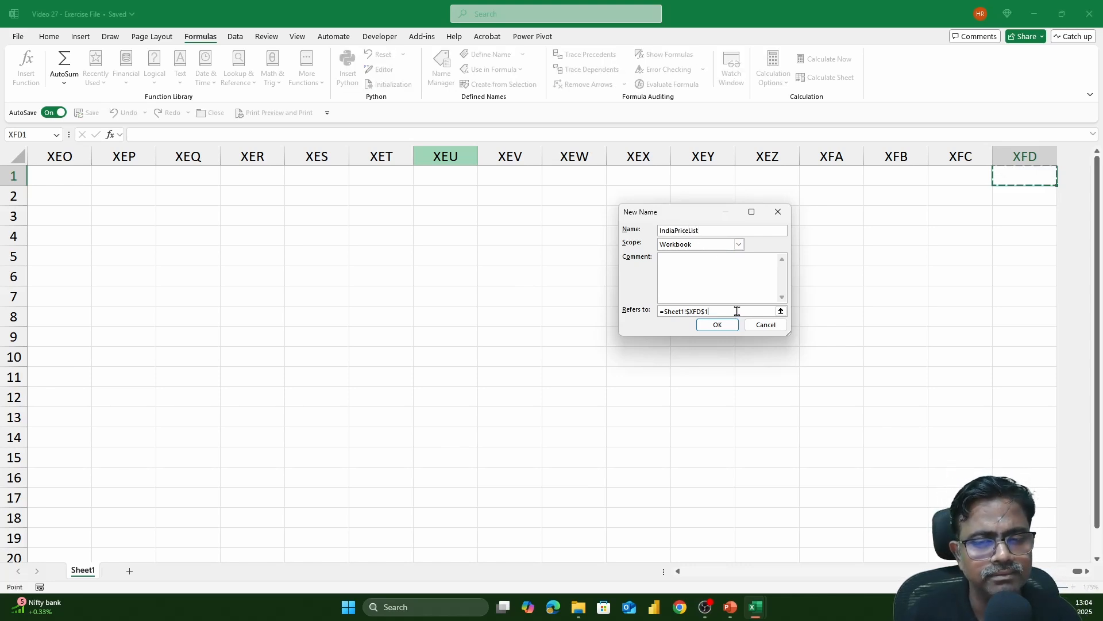
key(BackSpace)
key(BackSpace)
key(BackSpace)
key(BackSpace)
key(BackSpace)
key(BackSpace)
key(BackSpace)
key(BackSpace)
key(BackSpace)
key(BackSpace)
key(BackSpace)
key(BackSpace)
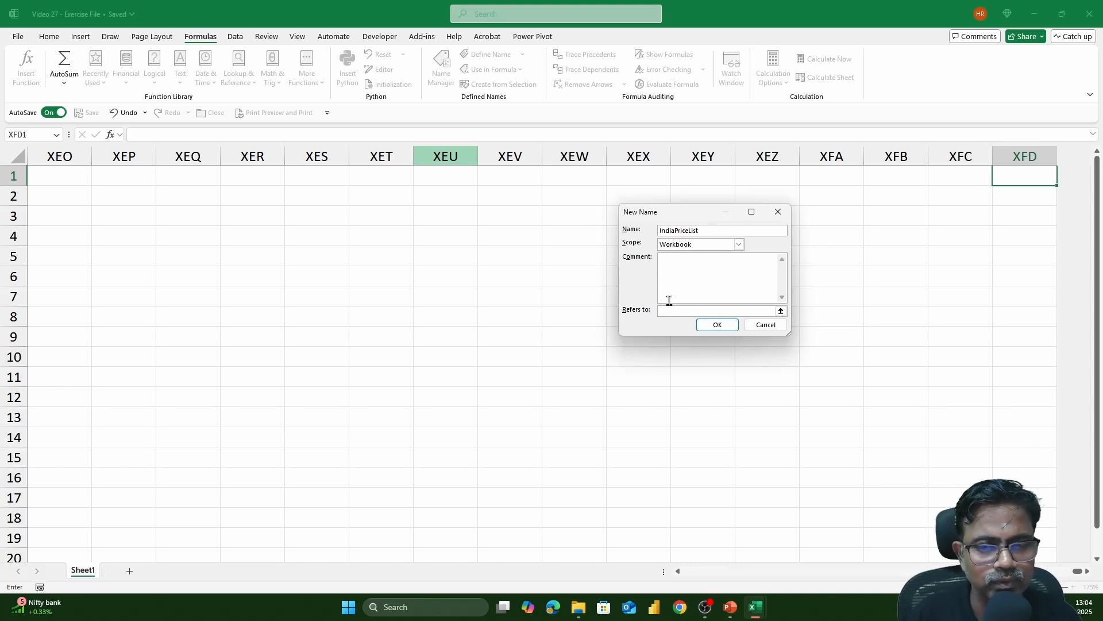
click(781, 310)
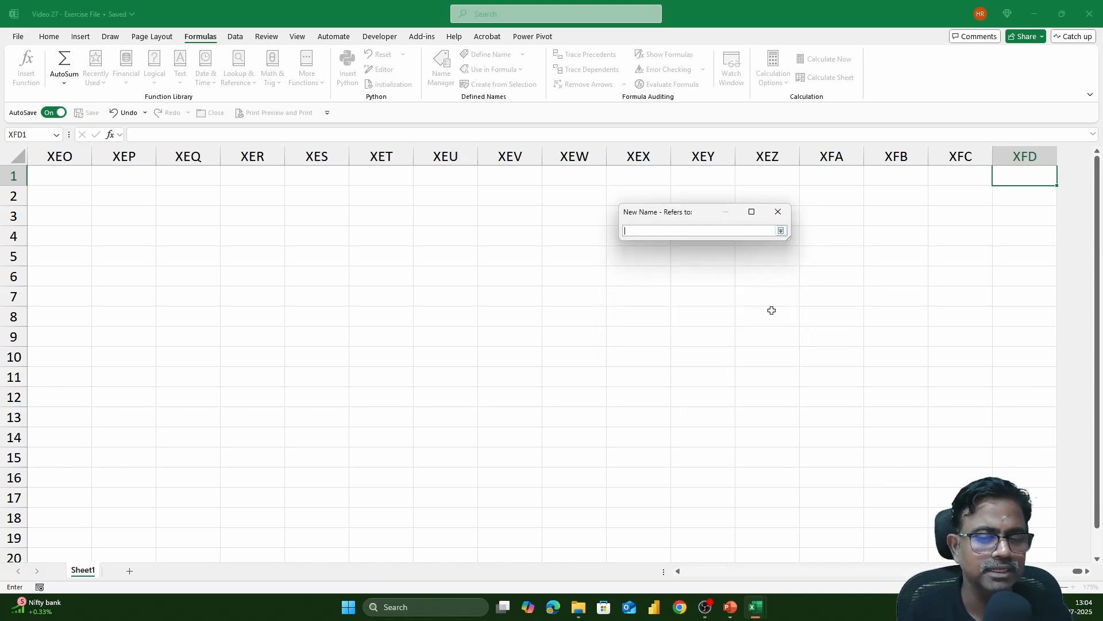
key(alt+Tab)
key(alt+Tab)
key(alt+Tab)
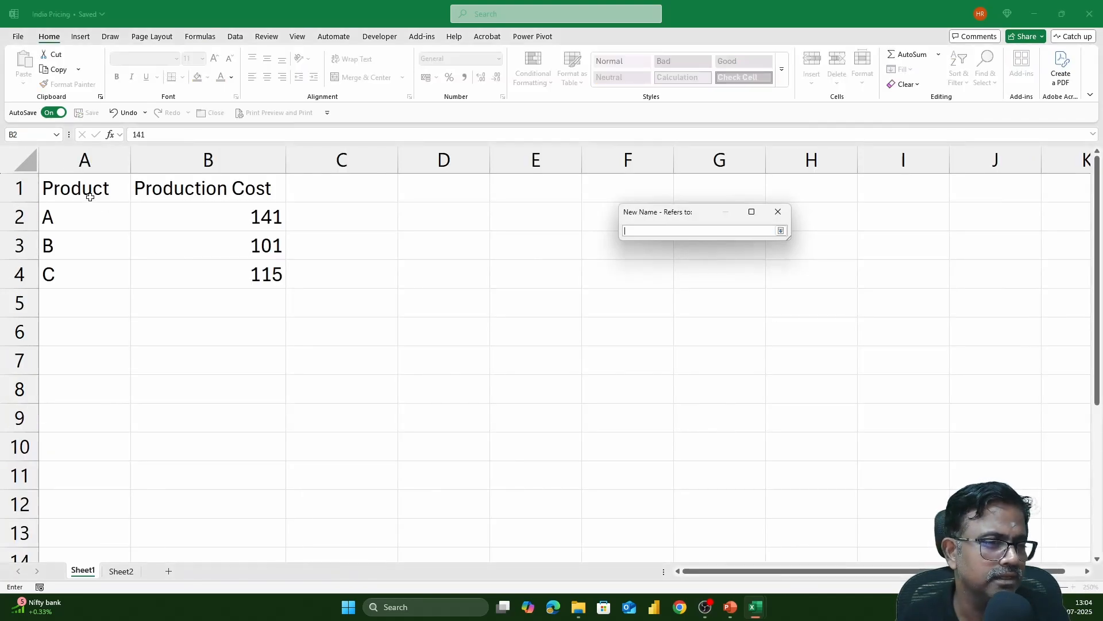
drag(91, 190, 339, 436)
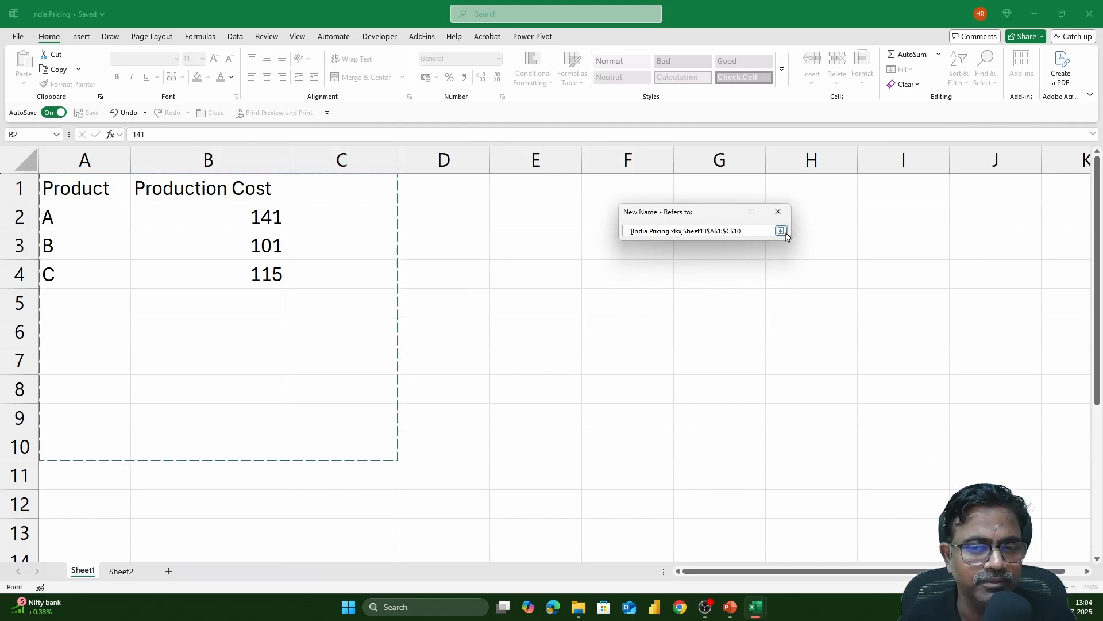
click(781, 231)
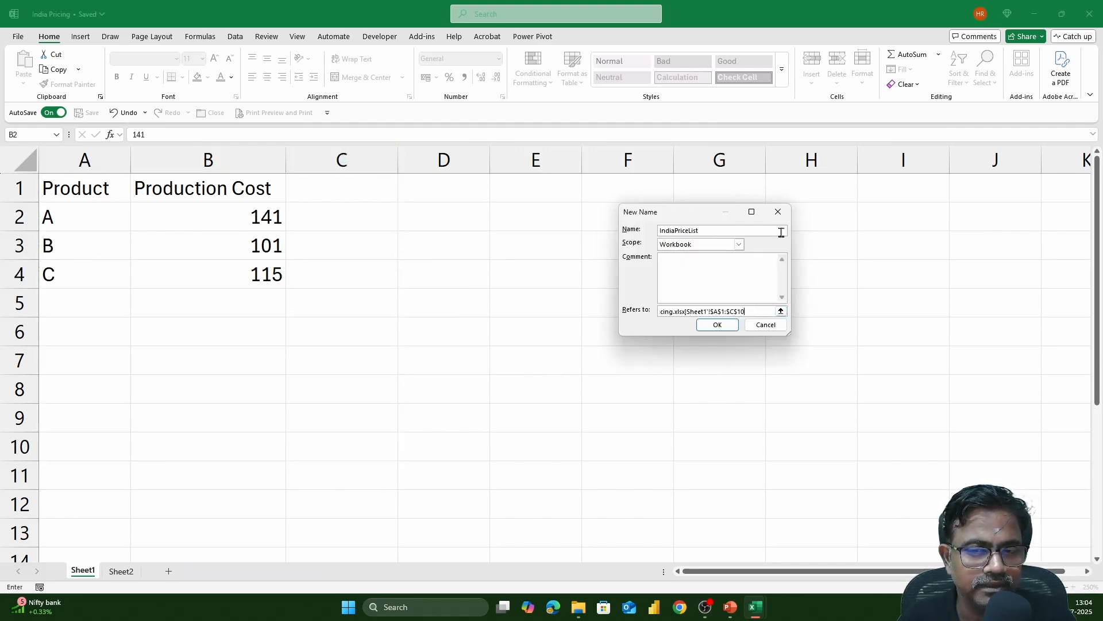
click(718, 326)
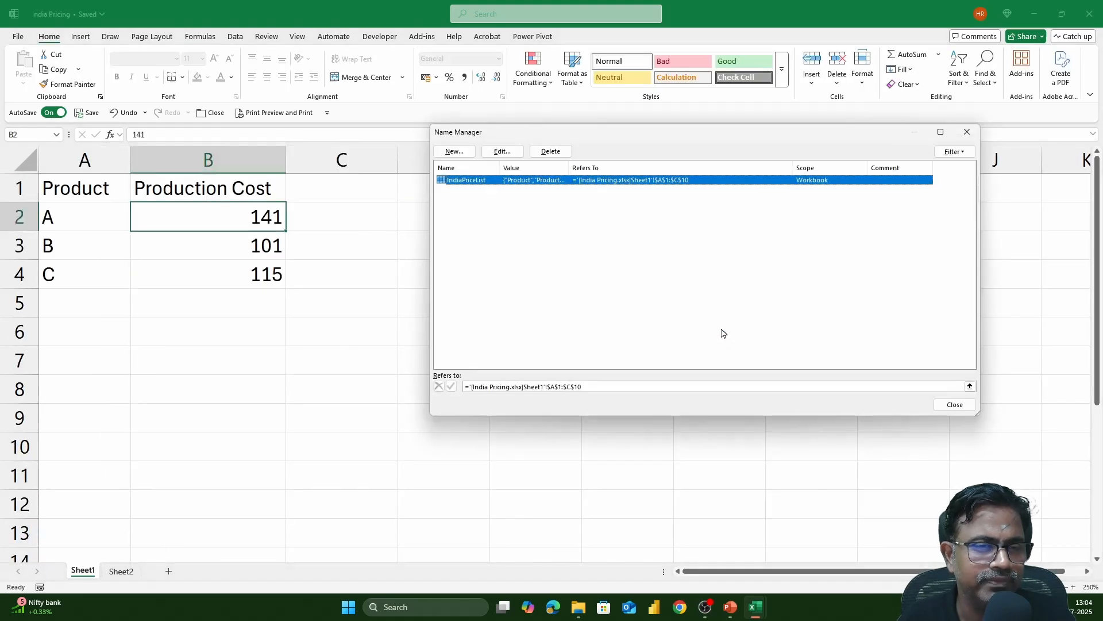
click(954, 406)
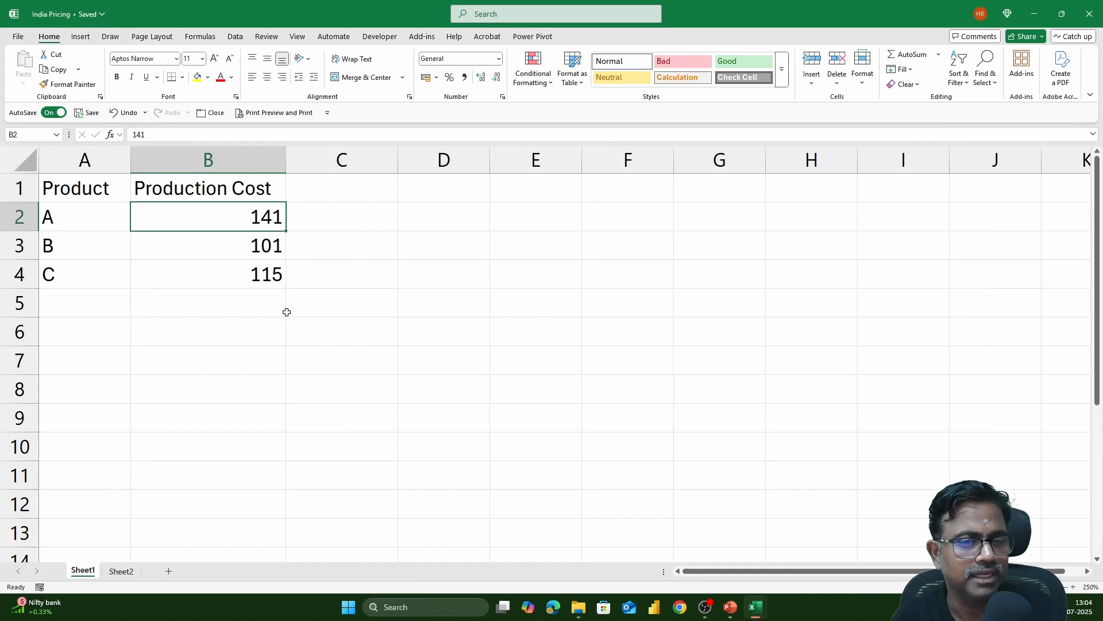
Step: Return to the Video 27 - Exercise File workbook and start a new name USPriceList with Workbook scope
key(alt+Tab)
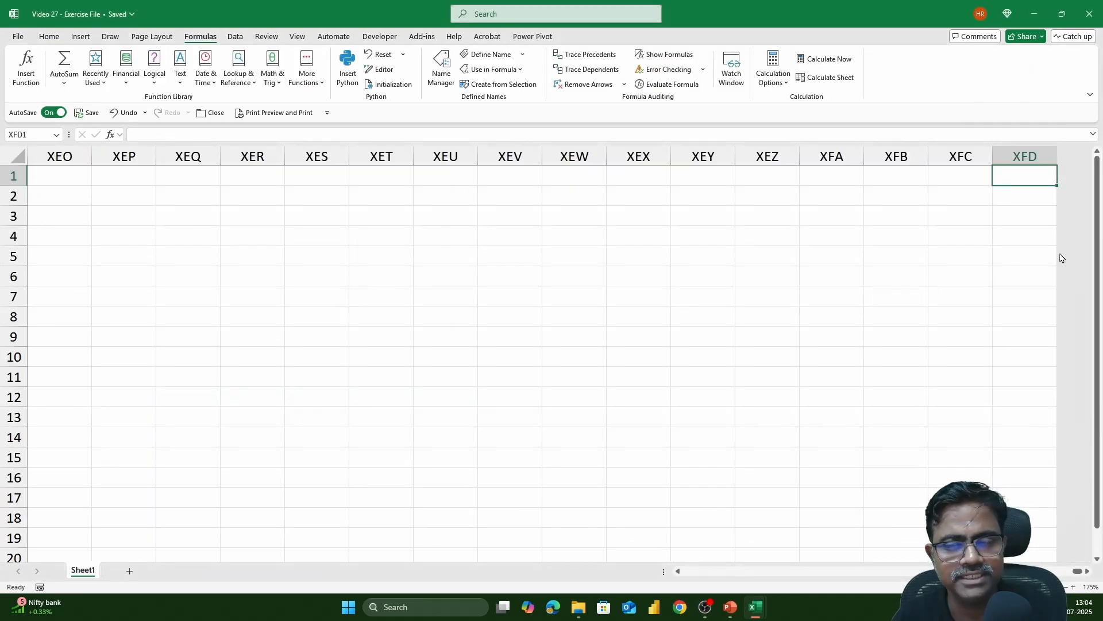
click(1030, 197)
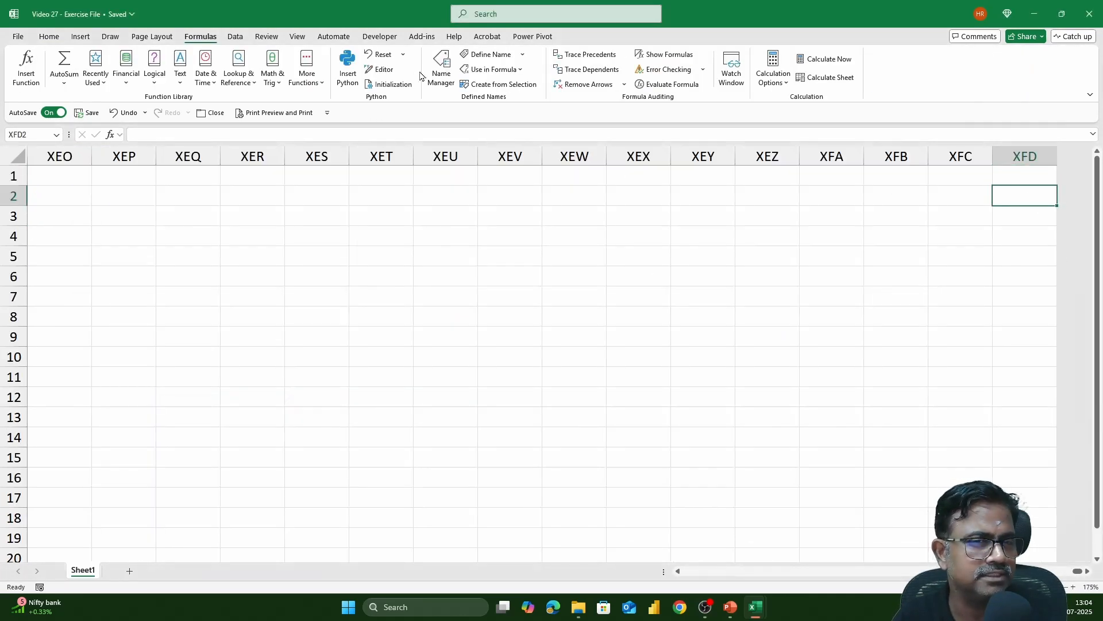
click(441, 69)
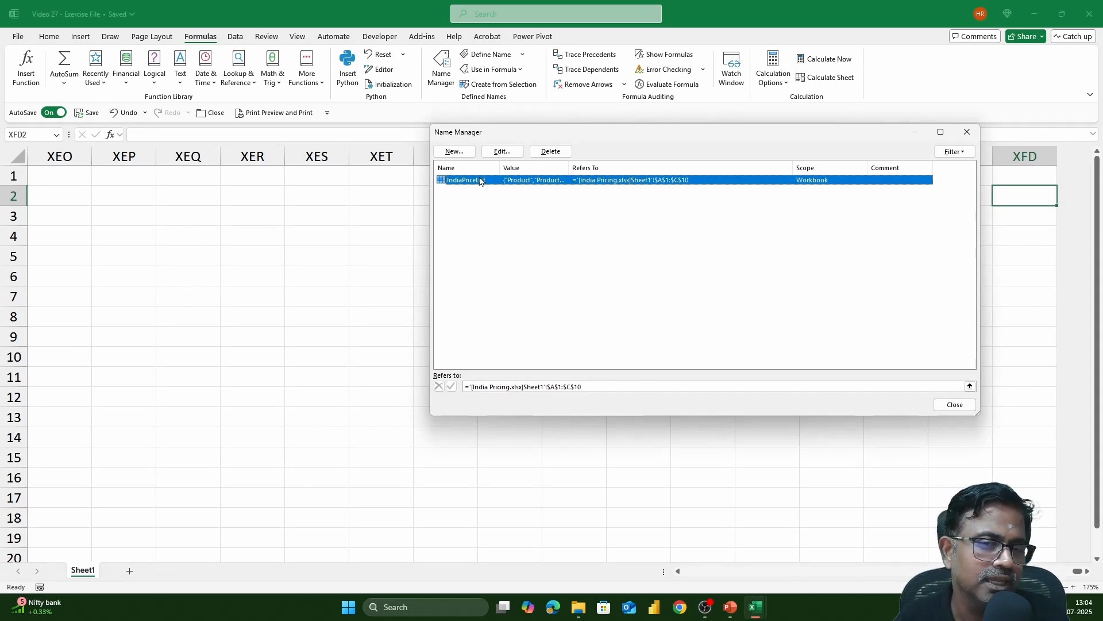
click(455, 153)
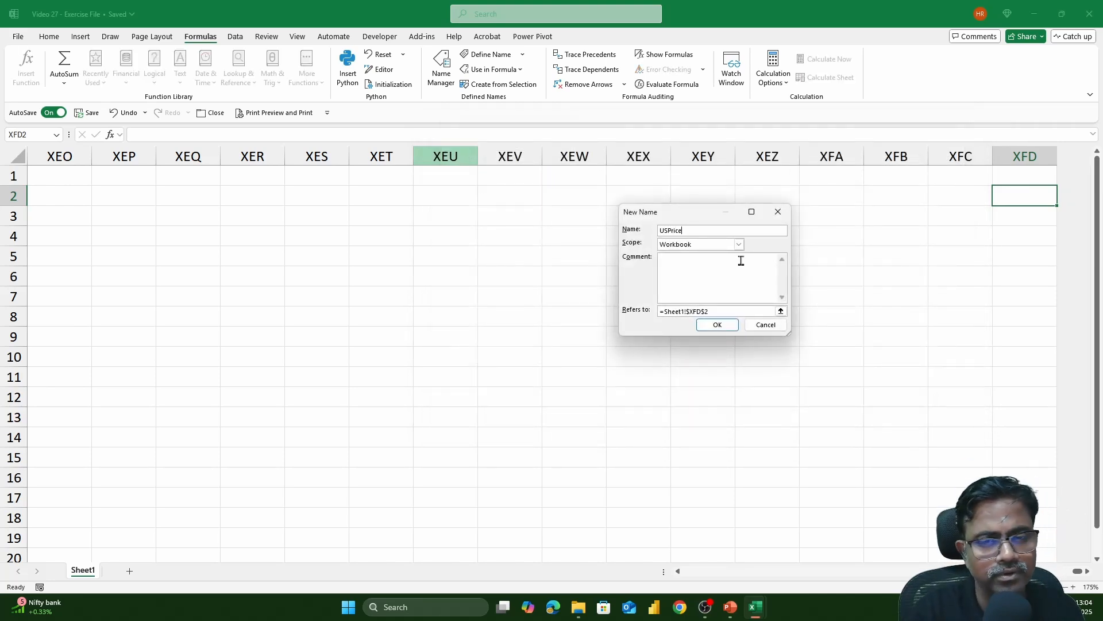
text(USPriceList)
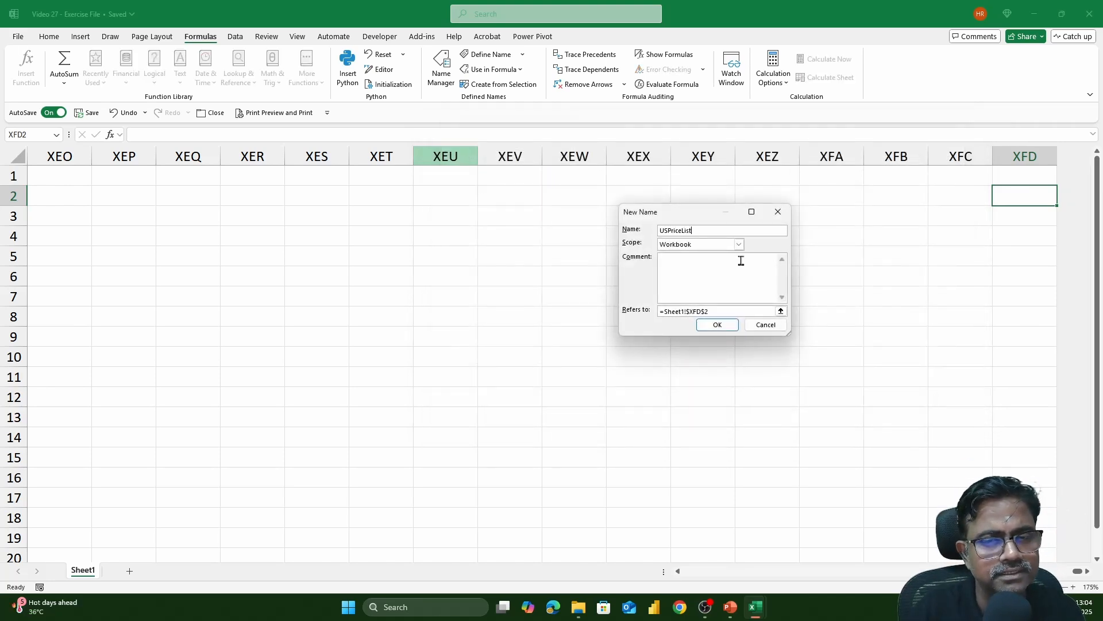
Step: Make USPriceList refer to A1:C10 on Sheet1 of the US Pricing workbook, save the name, and switch to the India Pricing workbook
click(749, 311)
key(BackSpace)
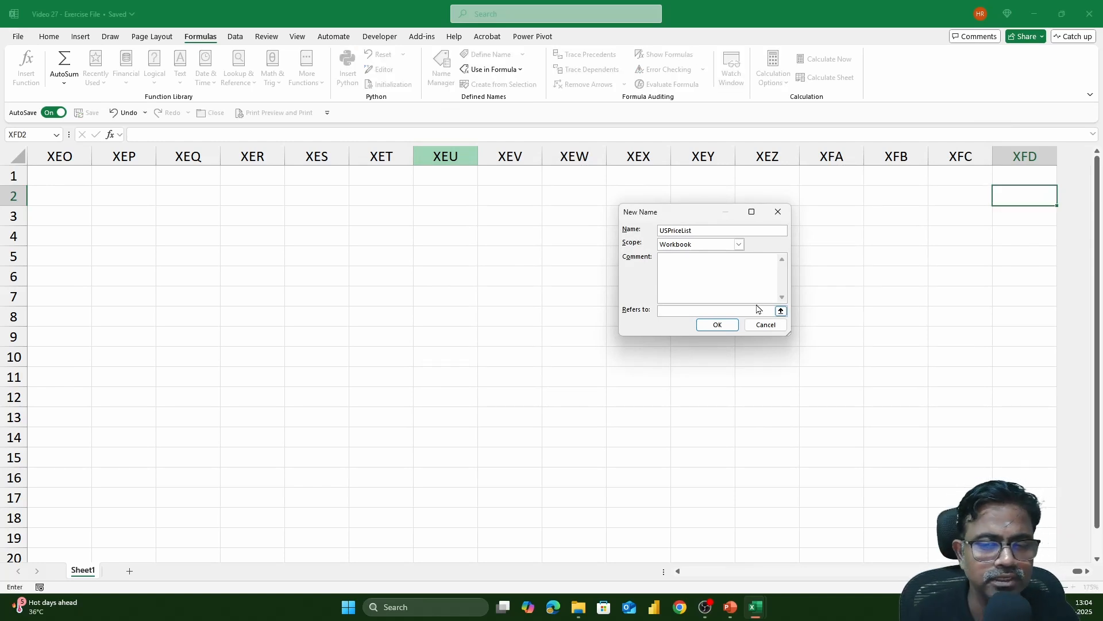
click(780, 310)
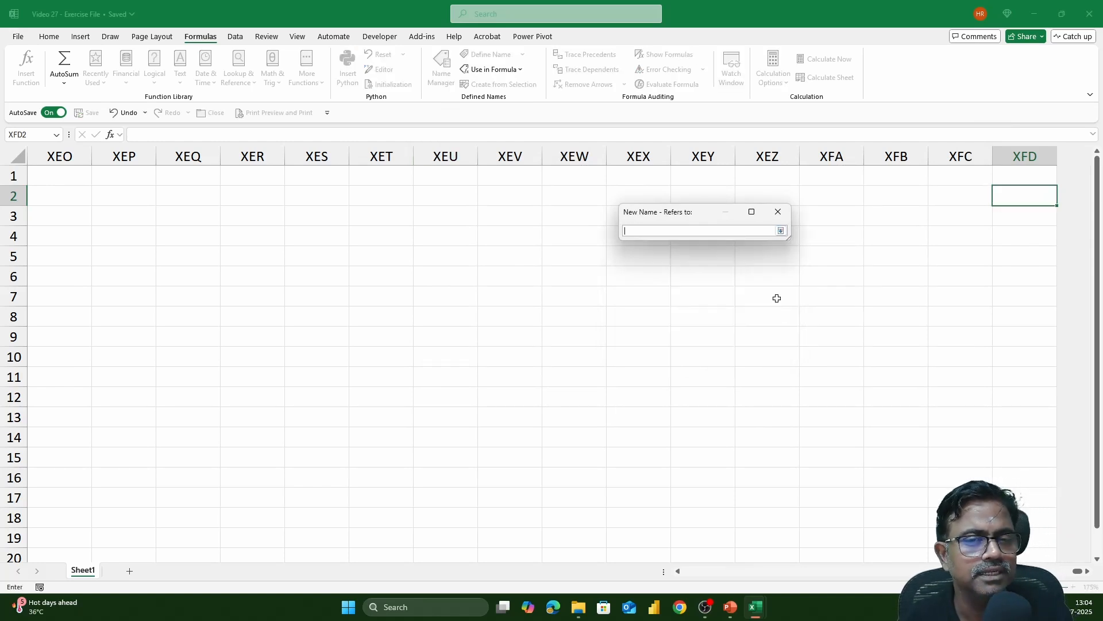
key(alt+Tab)
key(alt+Tab)
key(alt+Tab)
key(alt+Tab)
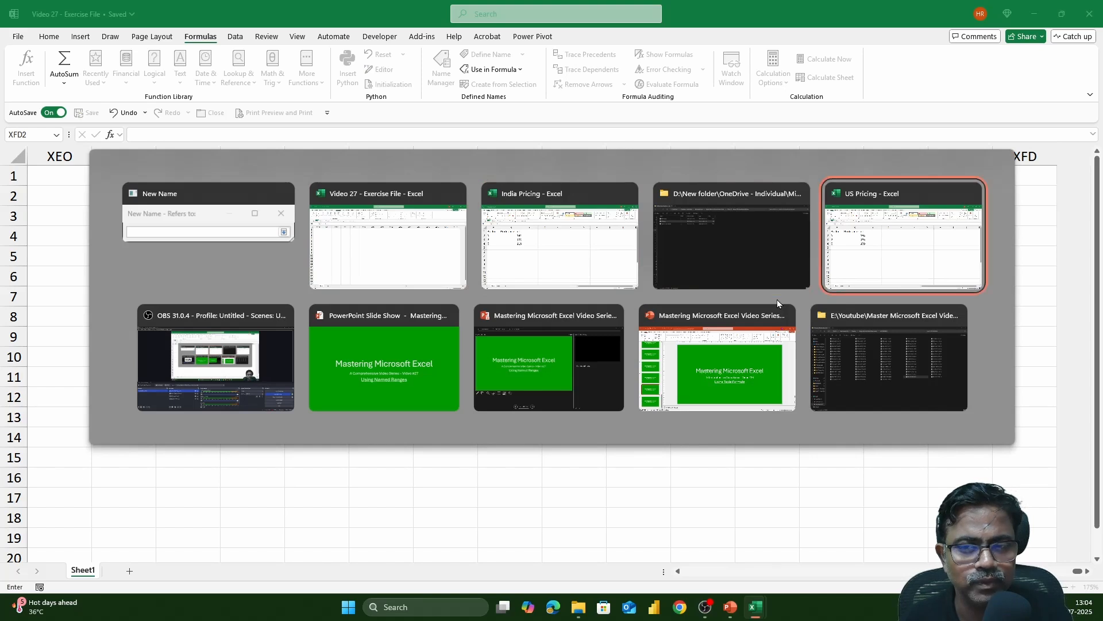
drag(68, 188, 319, 451)
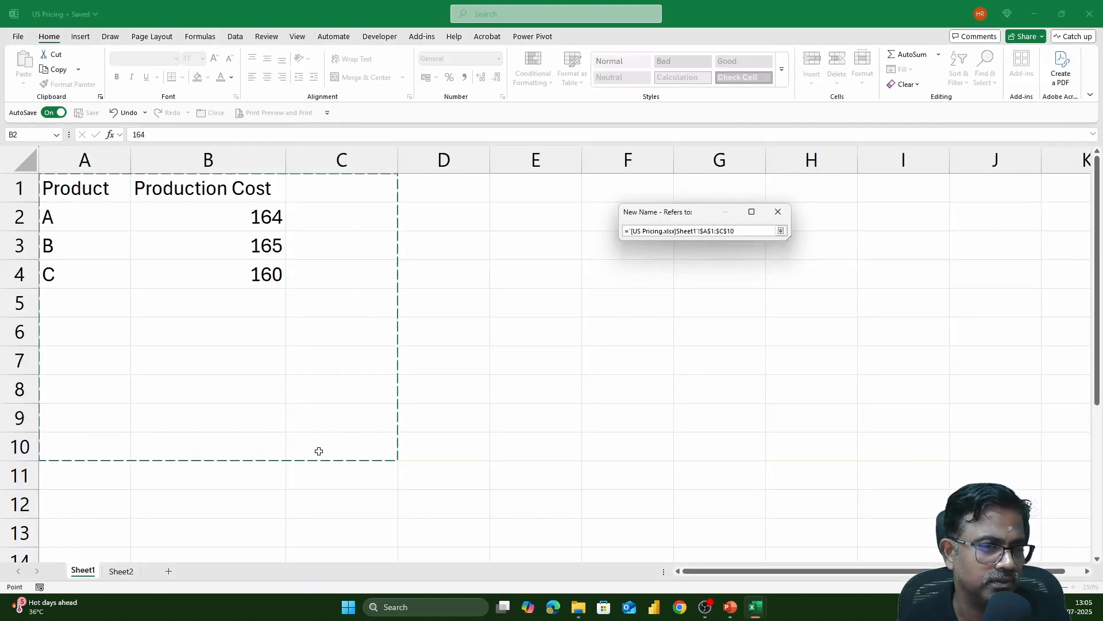
click(781, 231)
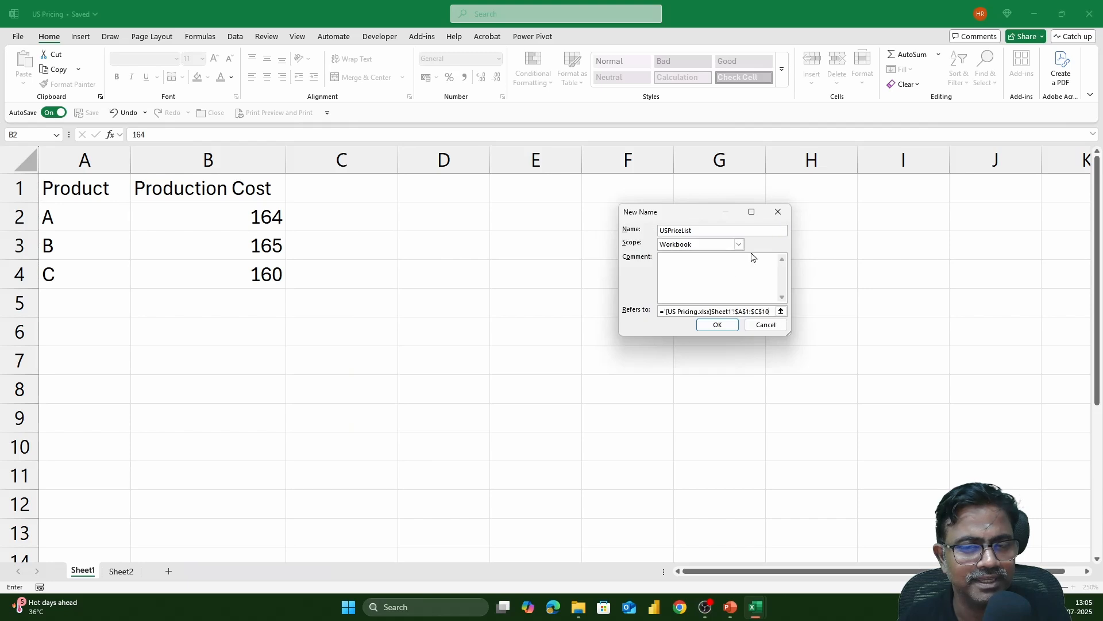
click(716, 326)
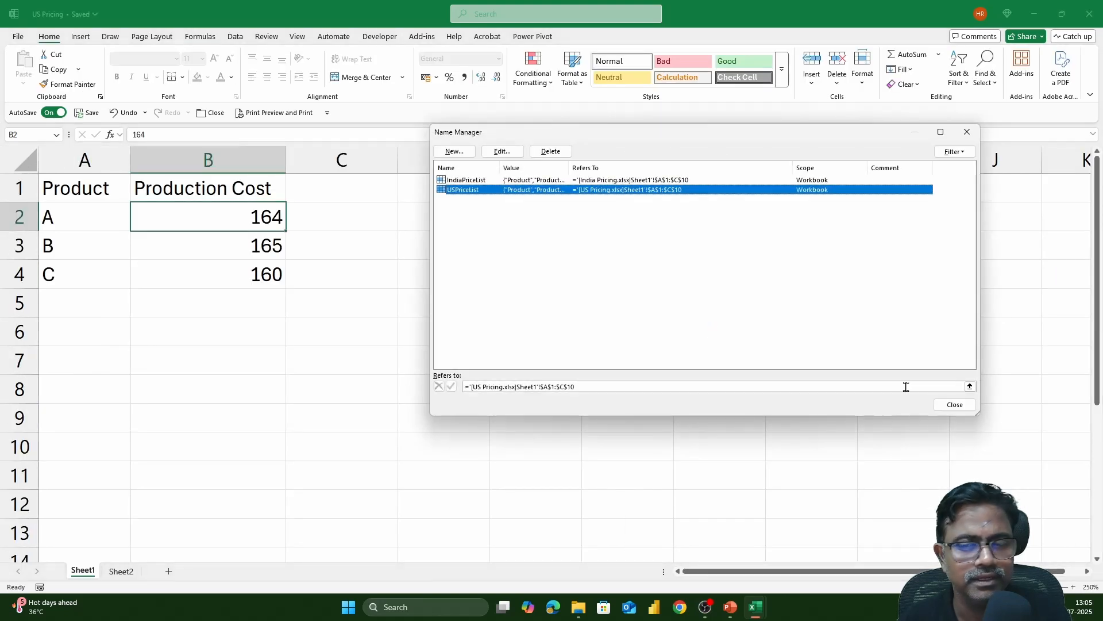
click(955, 405)
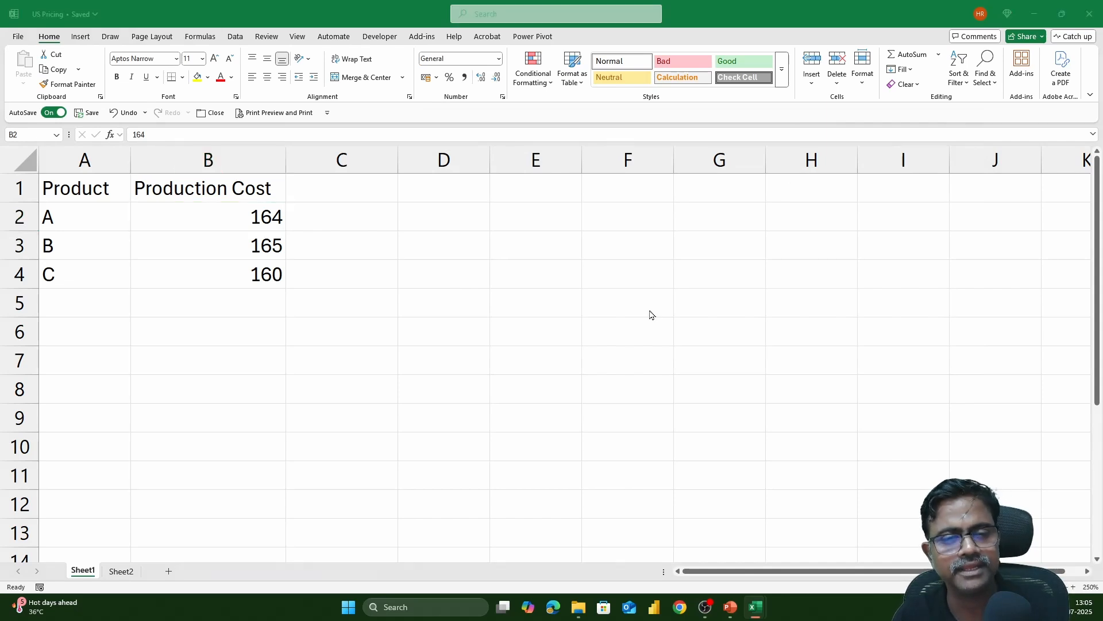
key(alt+Tab)
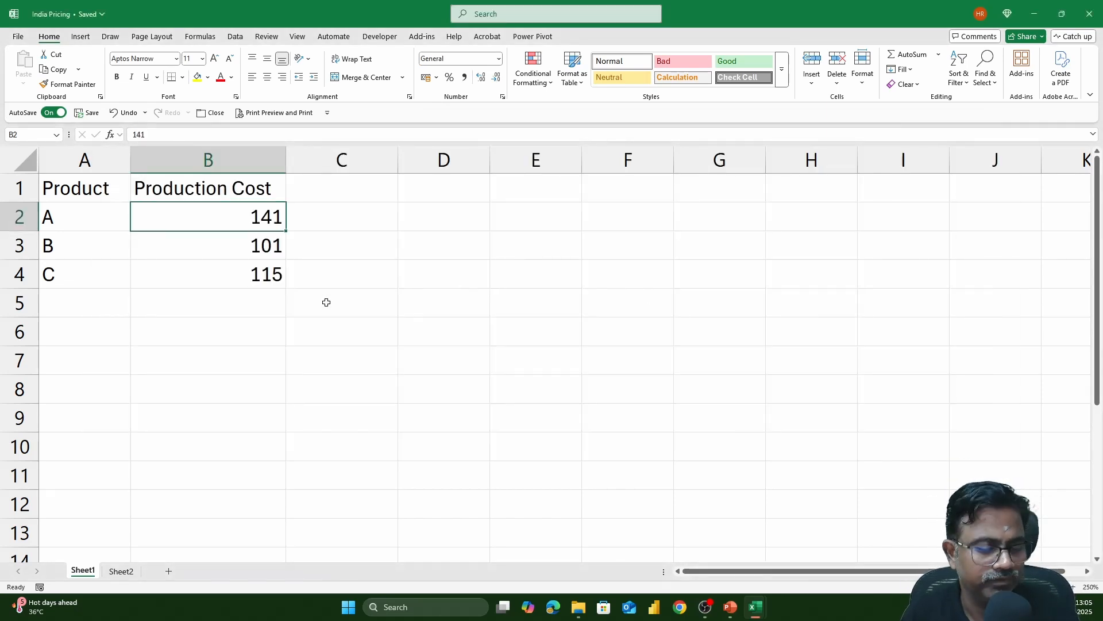
Step: Return to the Video 27 - Exercise File workbook and start a new name IndiaPriceCol with Workbook scope
key(alt+Tab)
key(Tab)
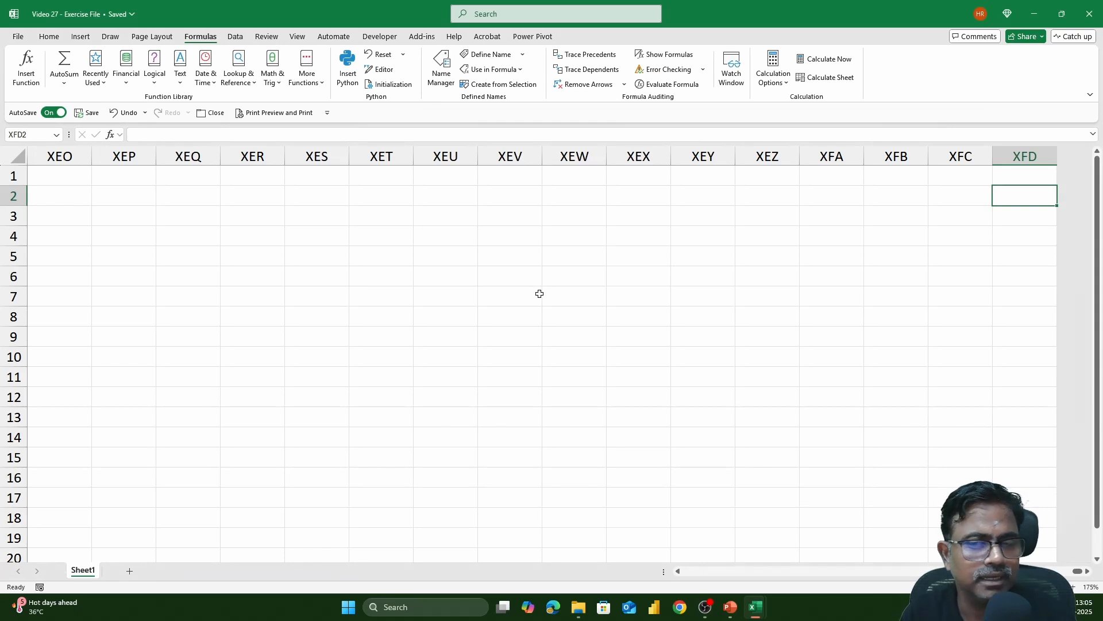
click(1033, 212)
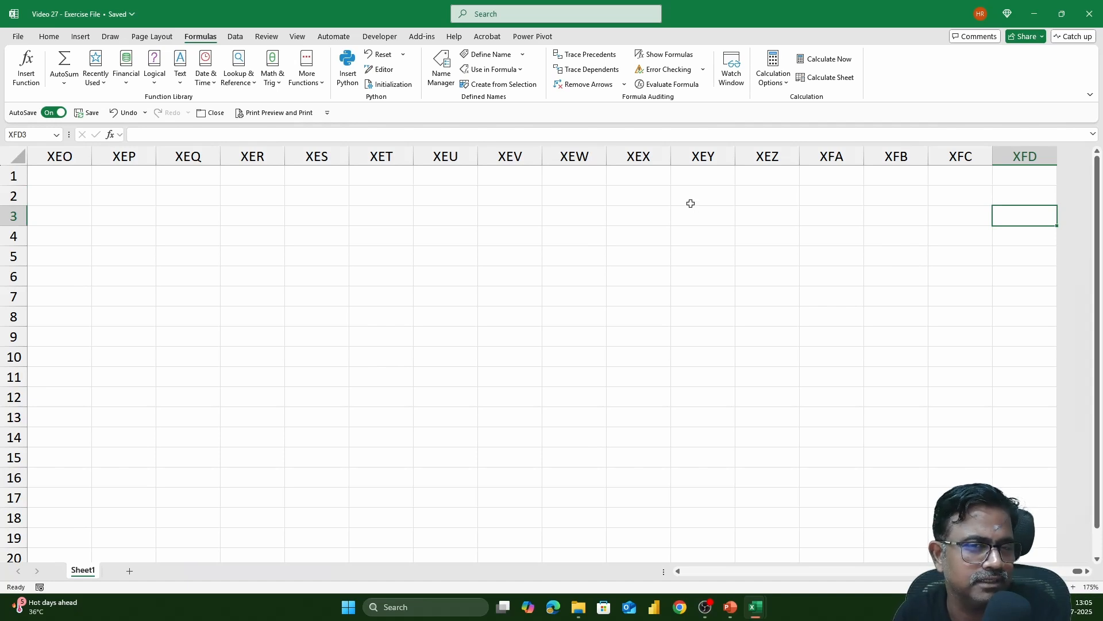
click(438, 85)
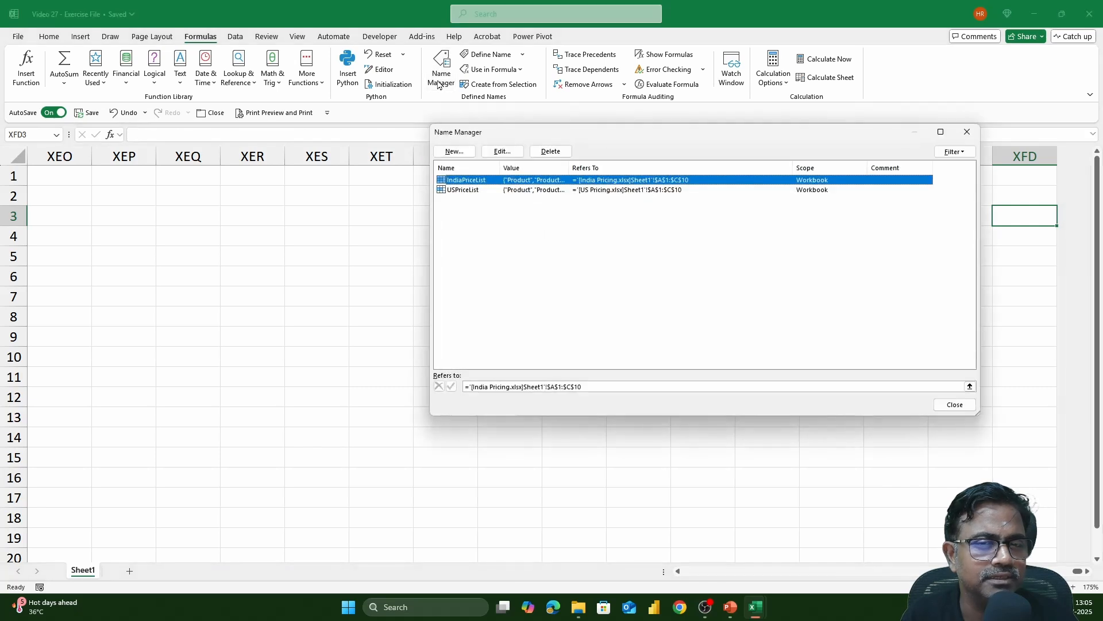
click(454, 152)
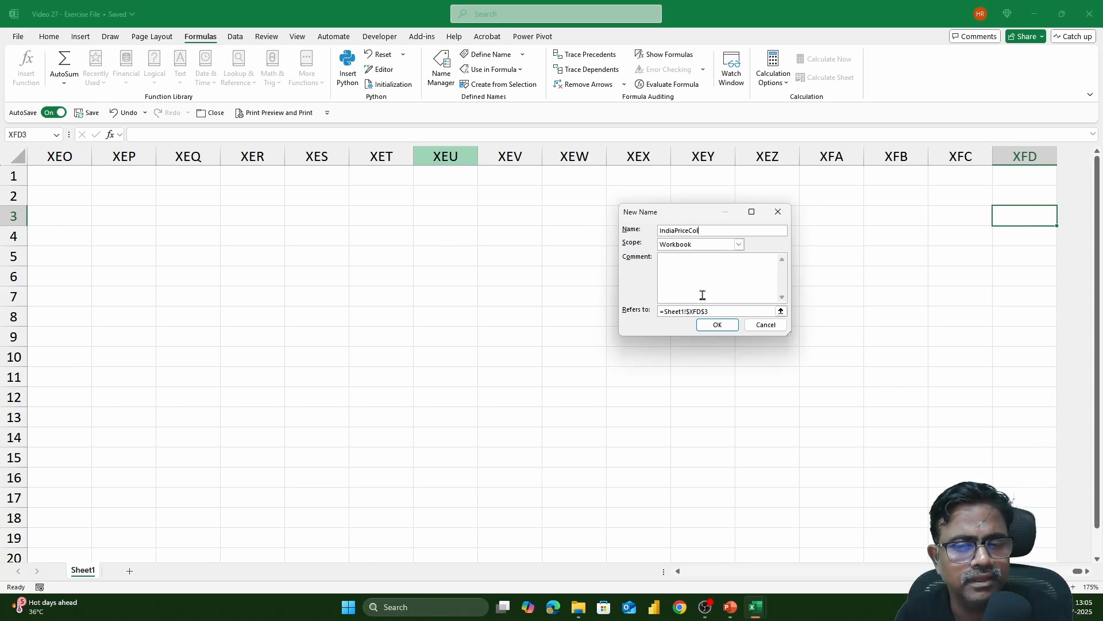
Step: Make IndiaPriceCol refer to B2:B8 on Sheet1 of the India Pricing workbook, save it, and close the Name Manager
click(712, 311)
drag(720, 310, 657, 311)
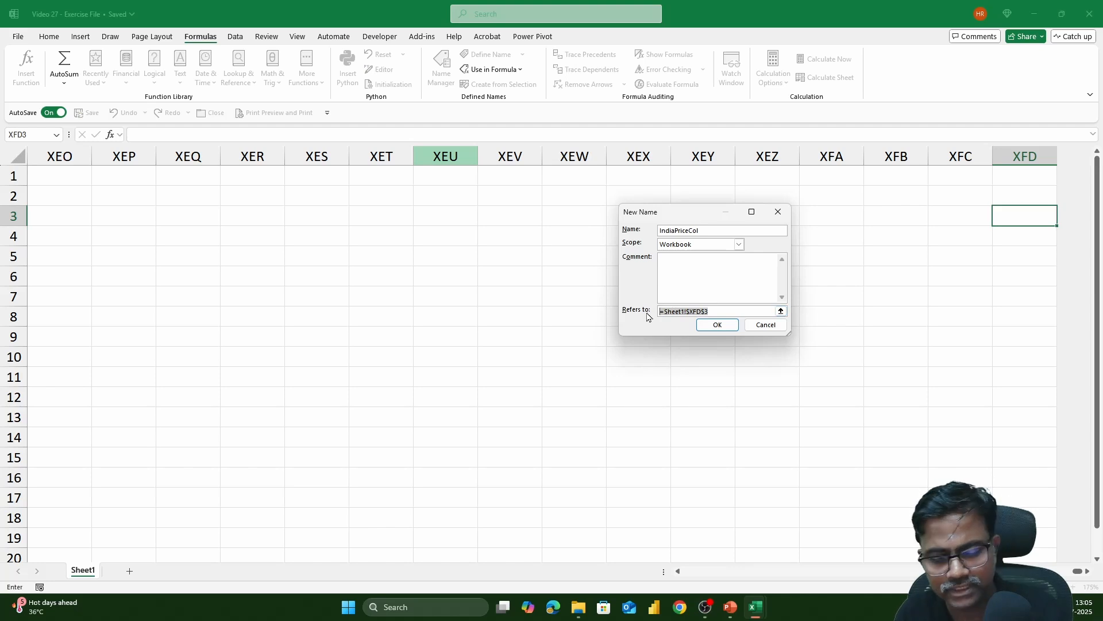
key(BackSpace)
click(780, 311)
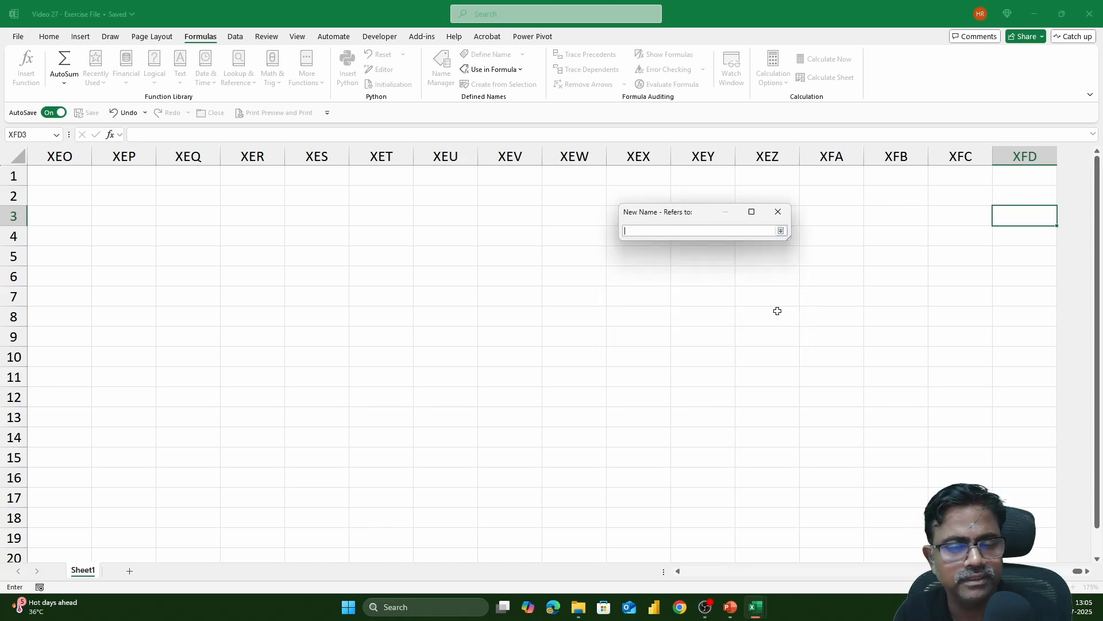
key(alt+Tab)
key(alt+Tab)
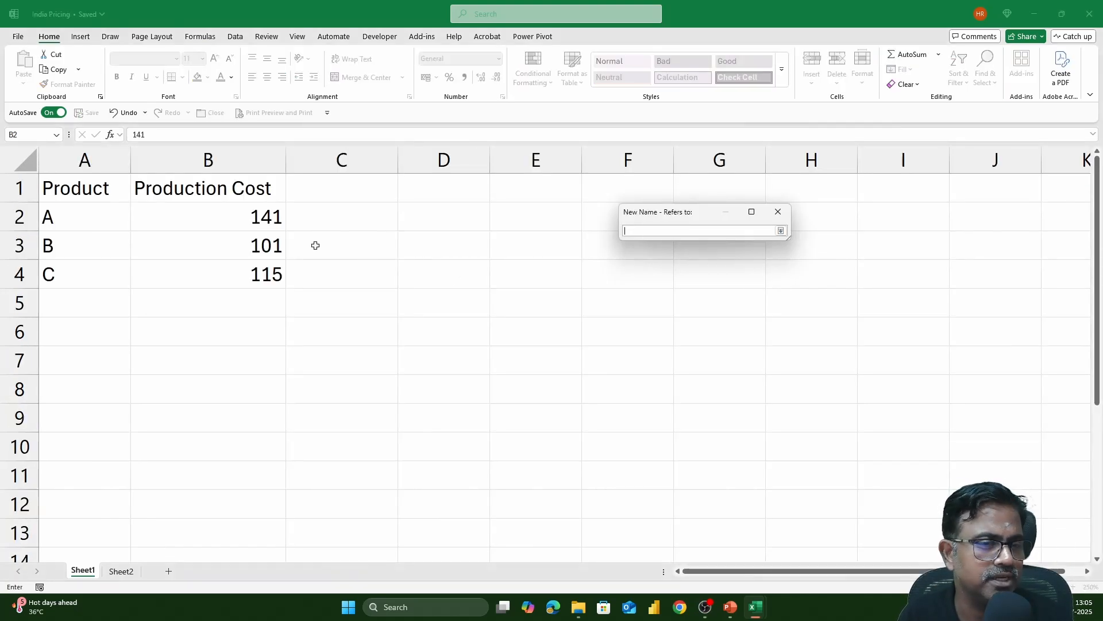
drag(236, 214, 215, 399)
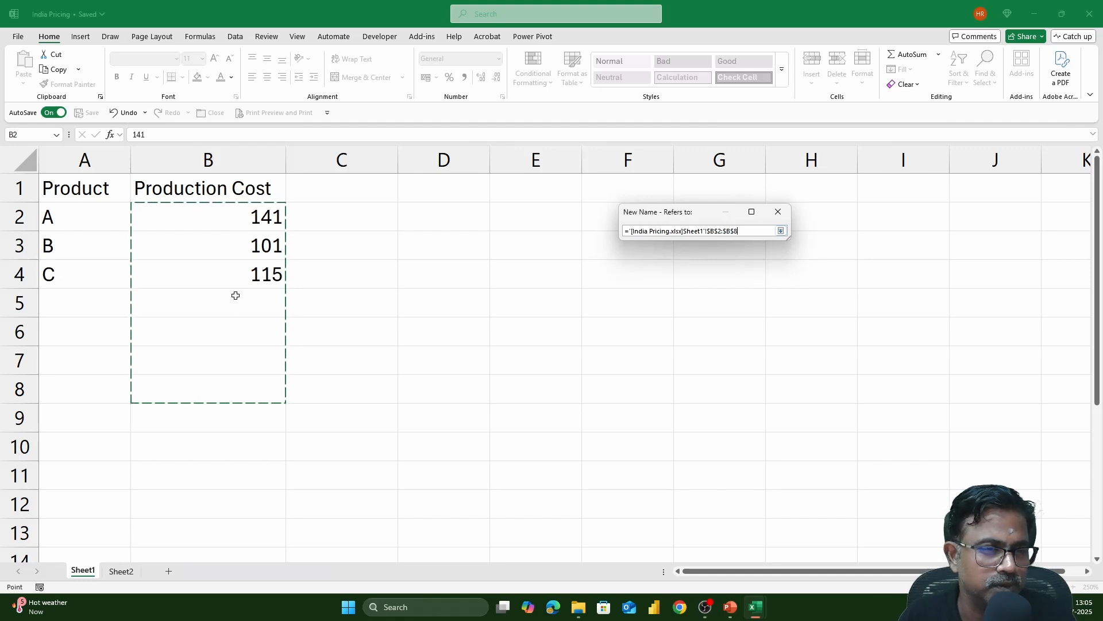
click(781, 231)
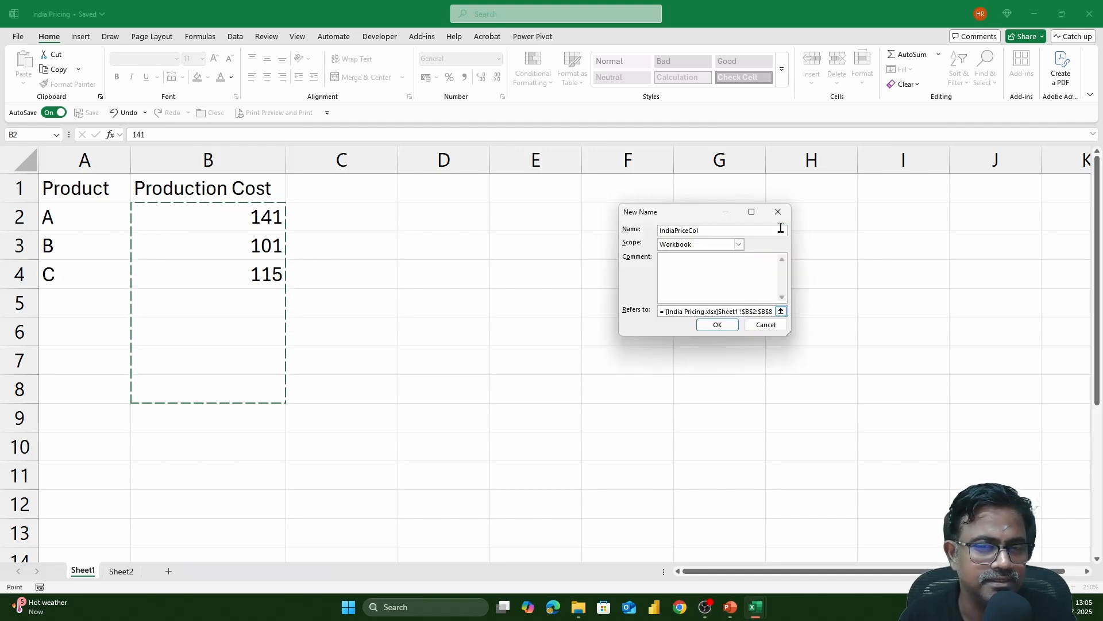
click(717, 325)
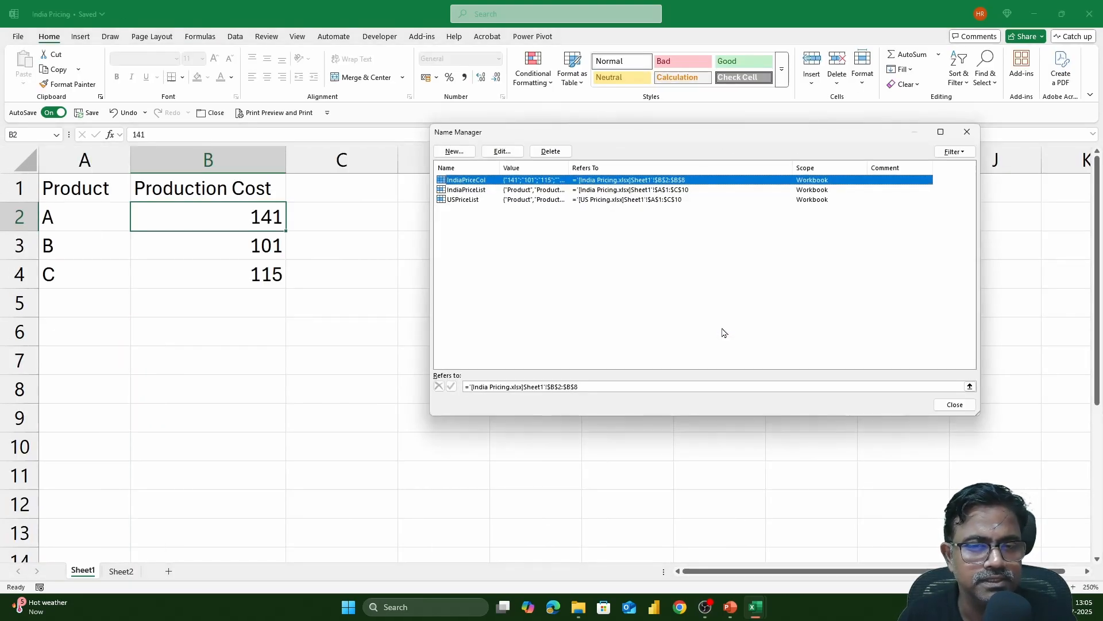
click(954, 405)
Step: Switch back to the Video 27 - Exercise File workbook and start a new name USPriceCol with Workbook scope
key(alt+Tab)
key(alt+Tab)
key(alt+Tab)
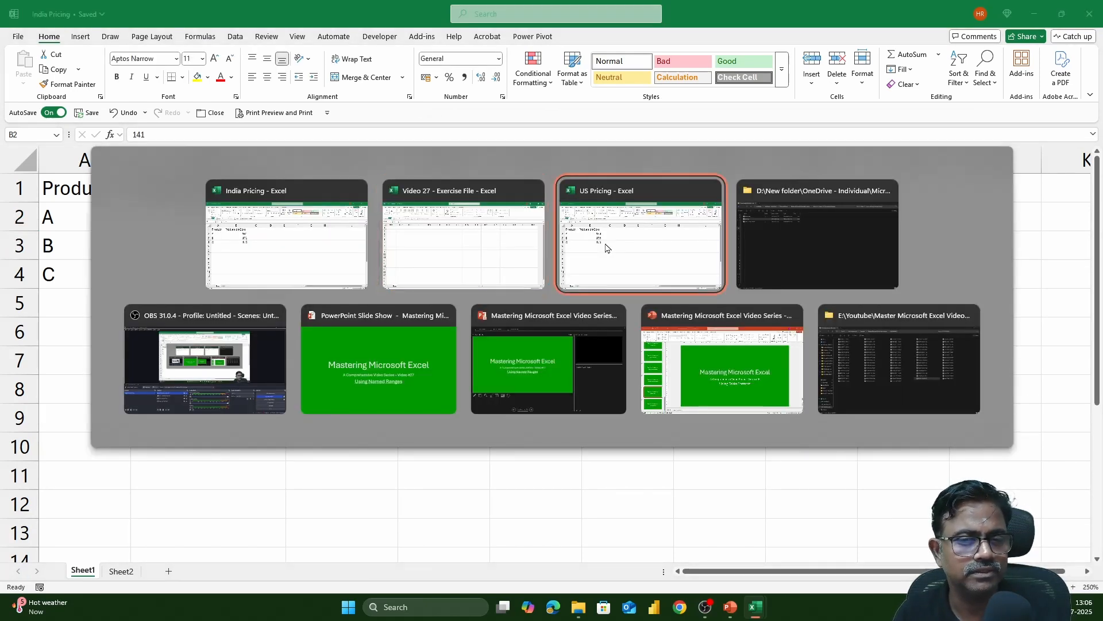
key(alt+Tab)
key(alt+Tab)
key(alt+Tab)
key(alt+Tab)
key(alt+Tab)
key(alt+Tab)
key(alt+Tab)
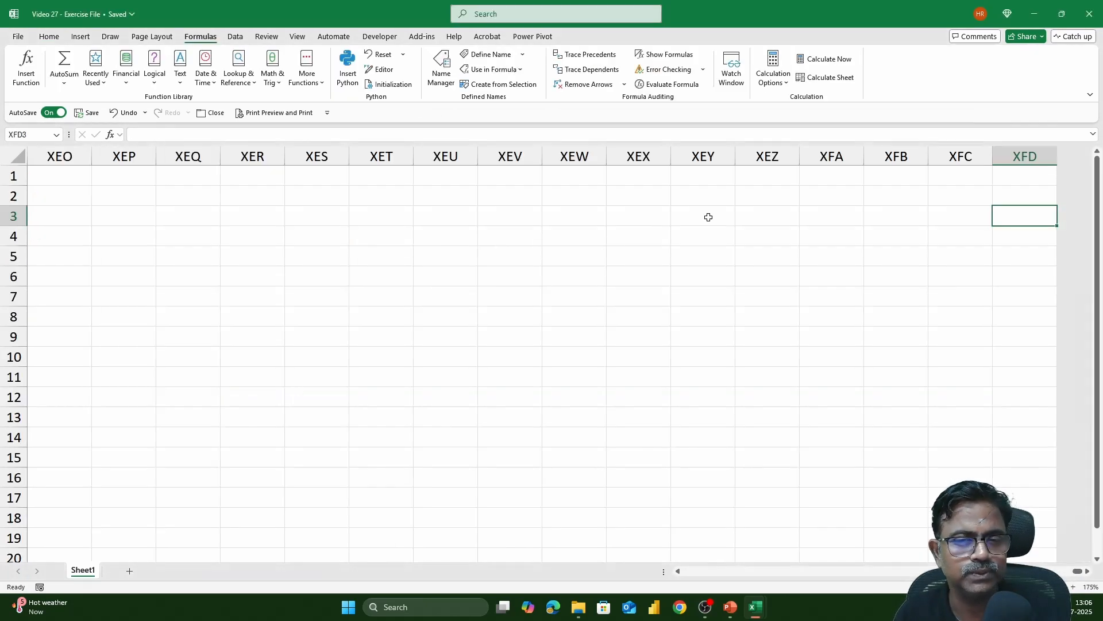
click(1034, 240)
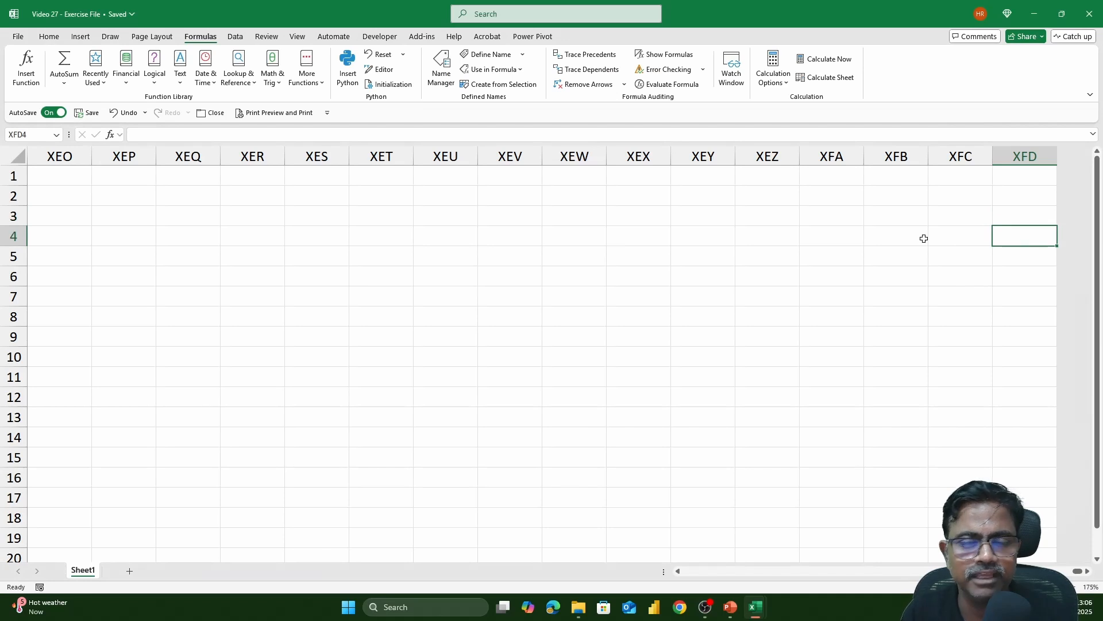
click(442, 66)
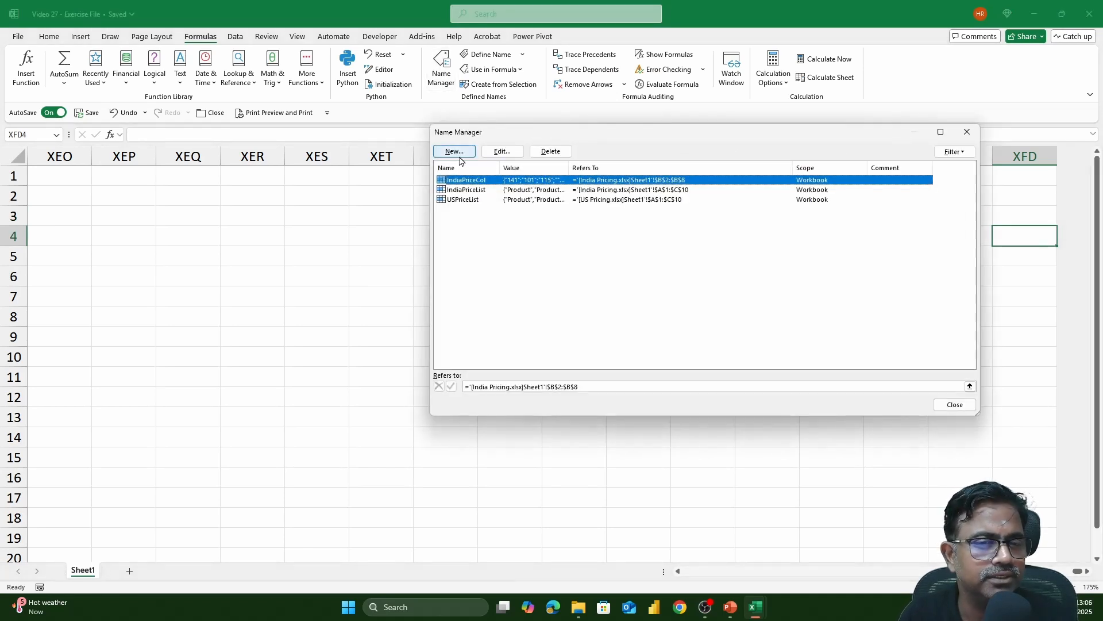
click(455, 152)
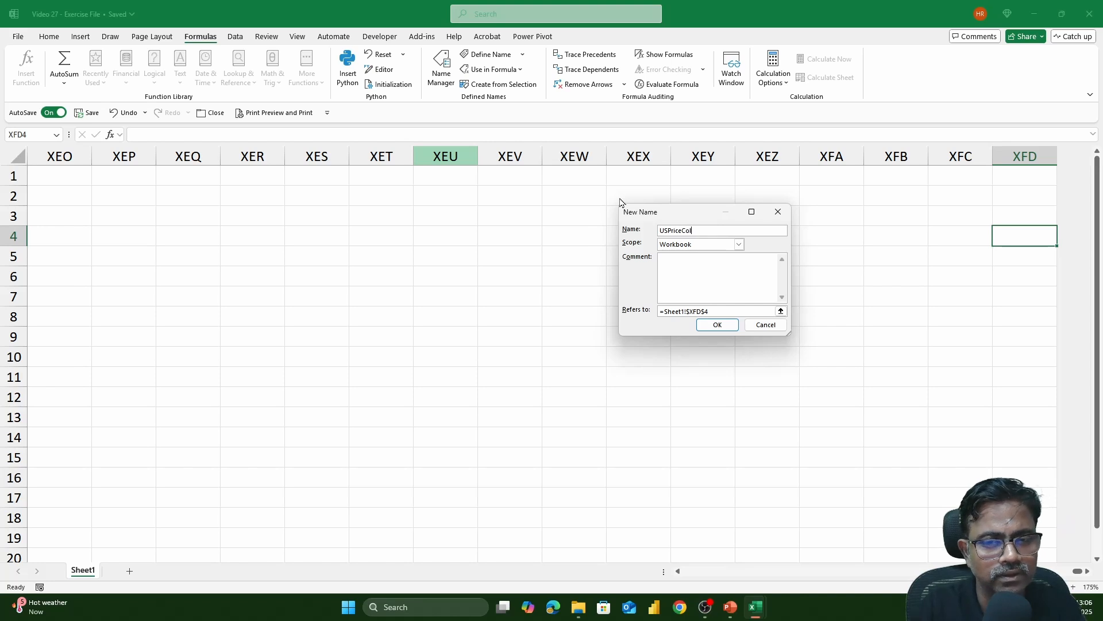
Step: Make USPriceCol refer to B2:B9 on Sheet1 of the US Pricing workbook, save it, and close the Name Manager
click(781, 311)
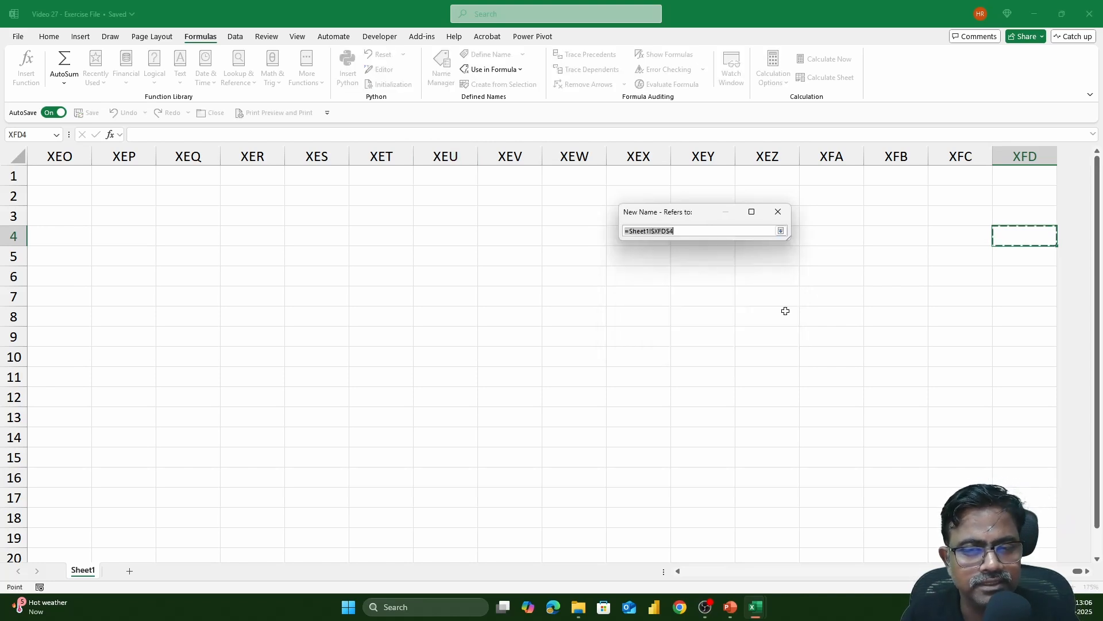
key(BackSpace)
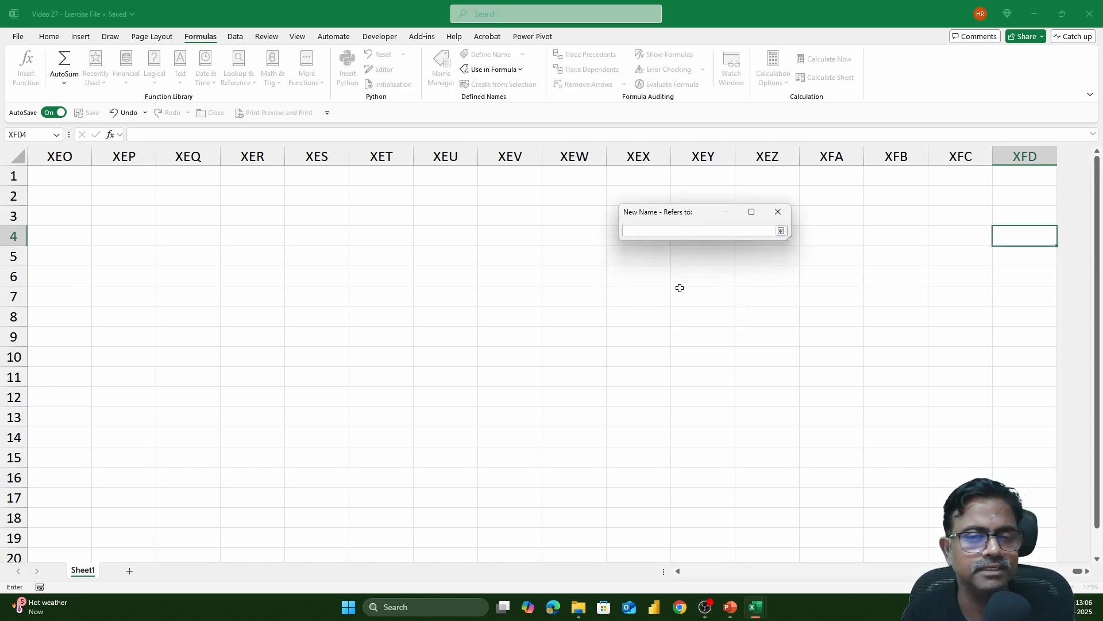
key(alt+Tab)
key(alt+Tab)
key(alt+Tab)
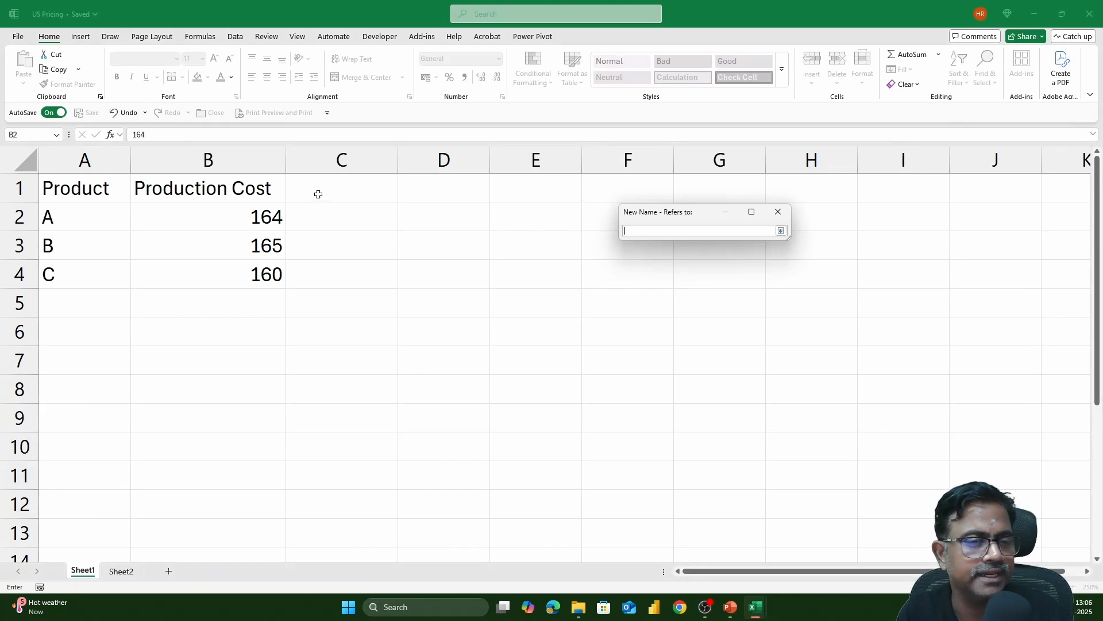
drag(230, 214, 225, 425)
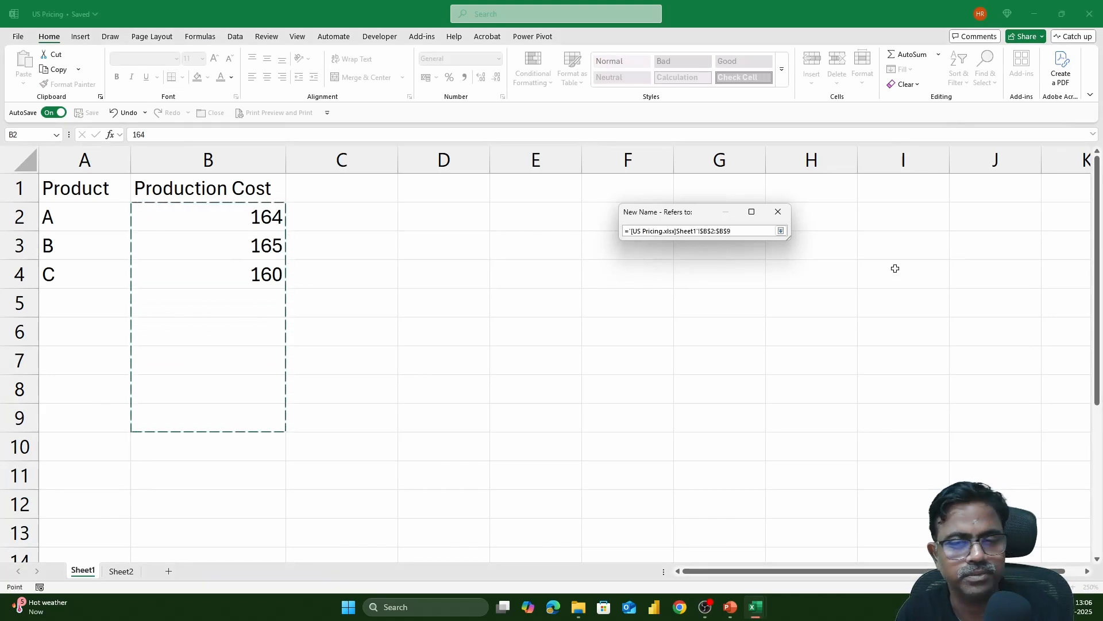
click(781, 231)
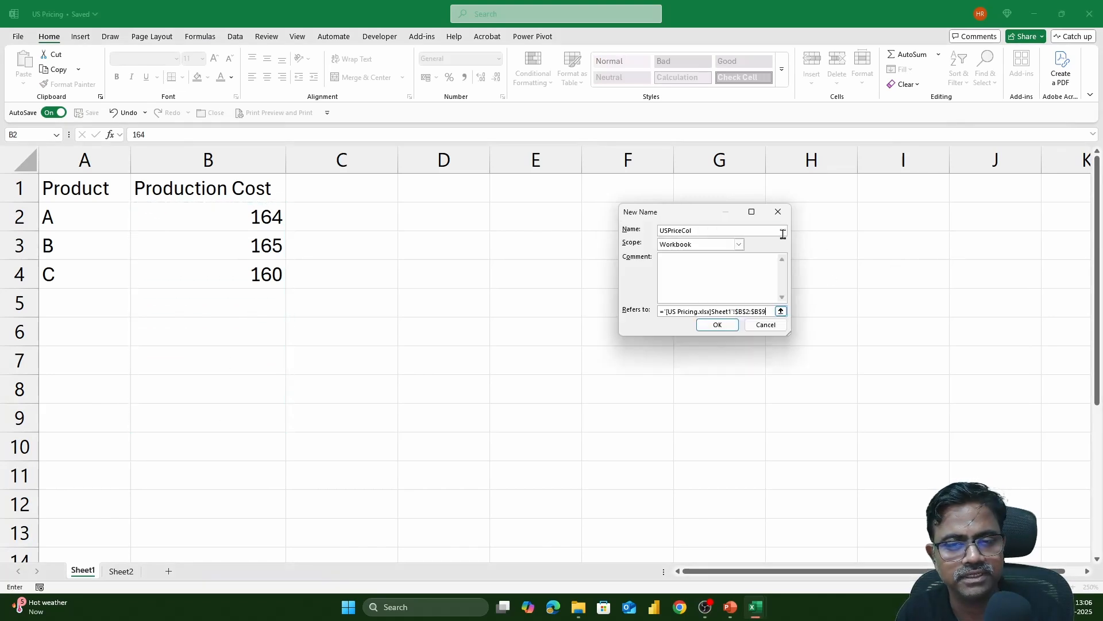
click(717, 326)
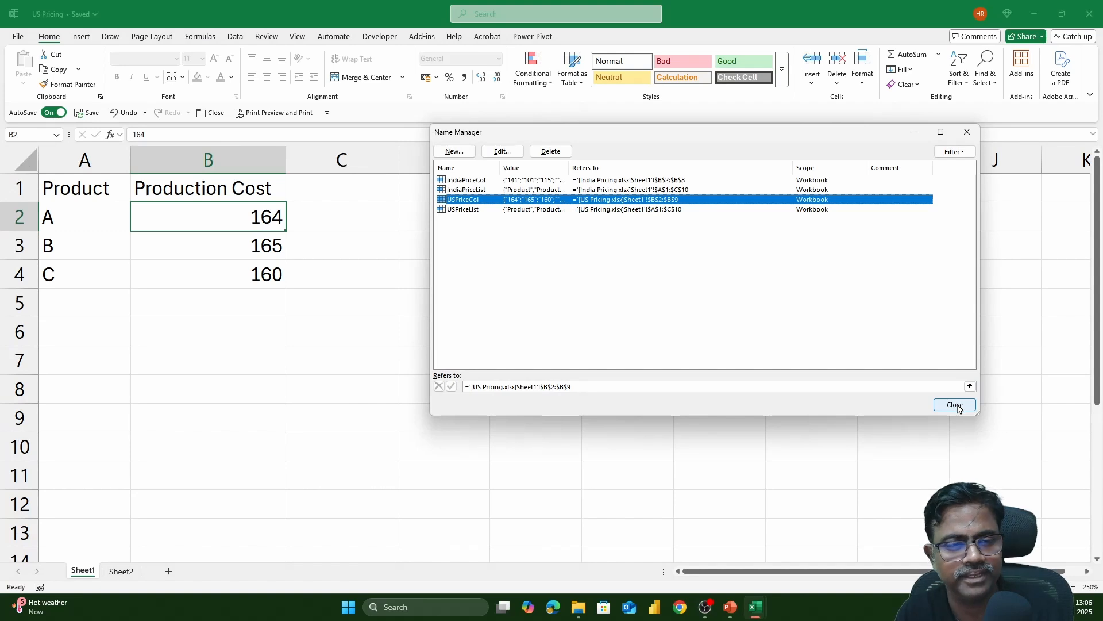
click(954, 405)
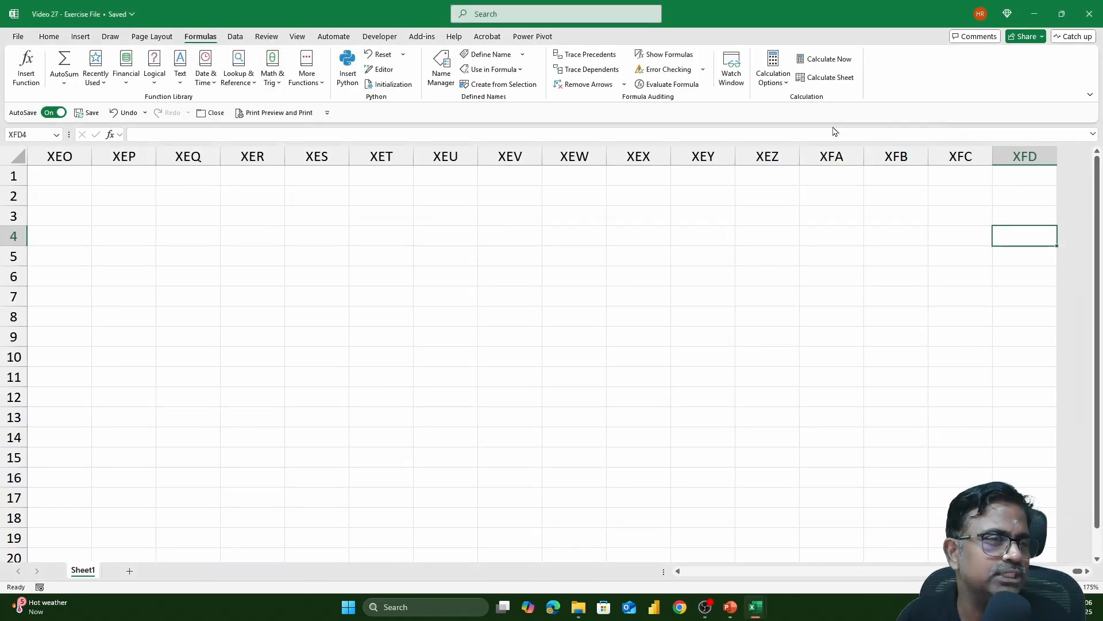
Step: Close the US Pricing and India Pricing workbooks and return to the Video 27 - Exercise File workbook
key(alt+Tab)
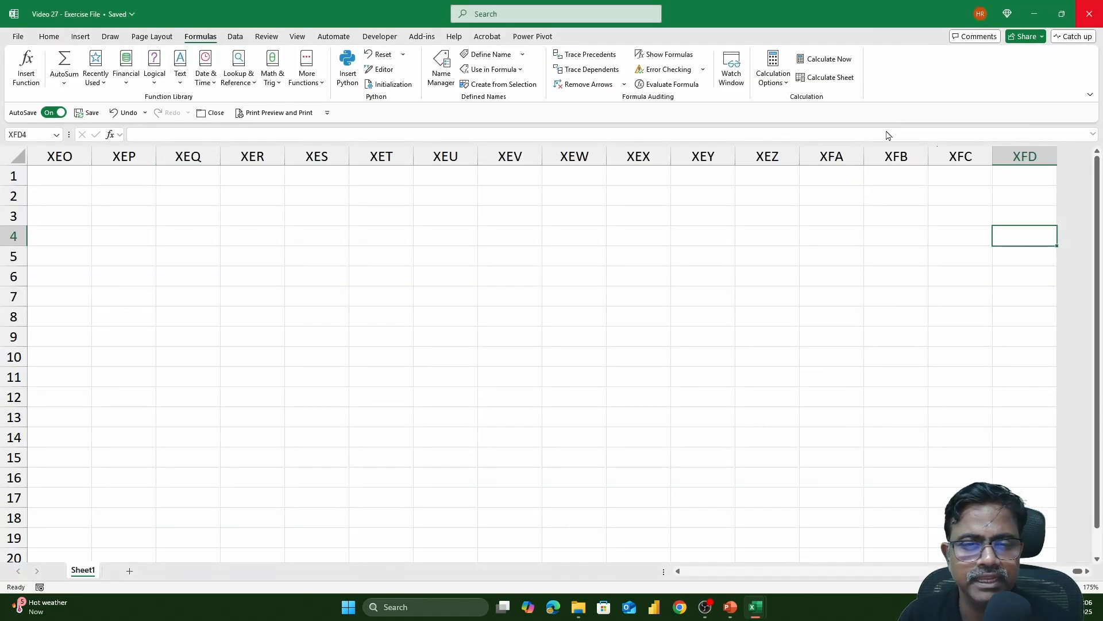
key(alt+Tab)
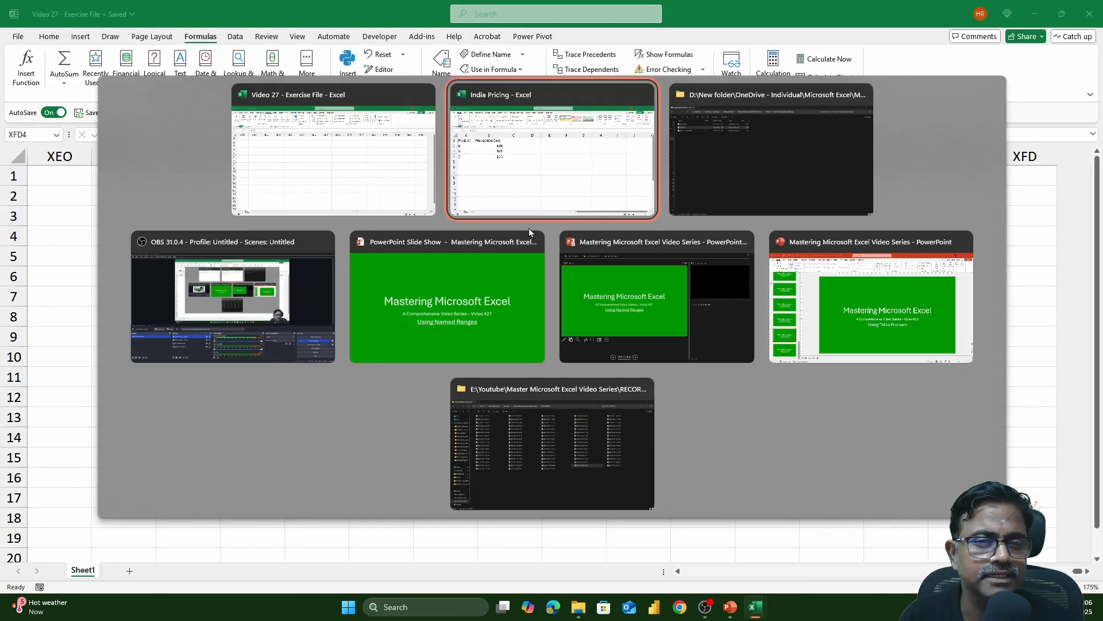
key(alt+Tab)
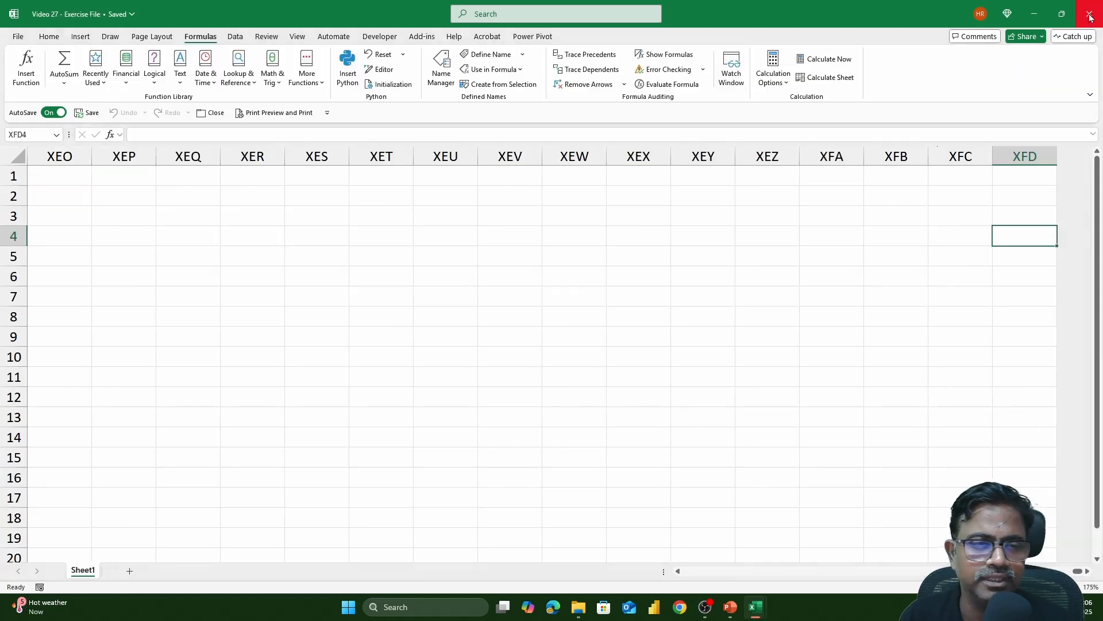
Step: In Production Cost cell C2 of the order table, start an IF formula that tests whether B2 equals "US"
key(ctrl+Left)
key(ctrl+Left)
key(ctrl+Left)
key(ctrl+Left)
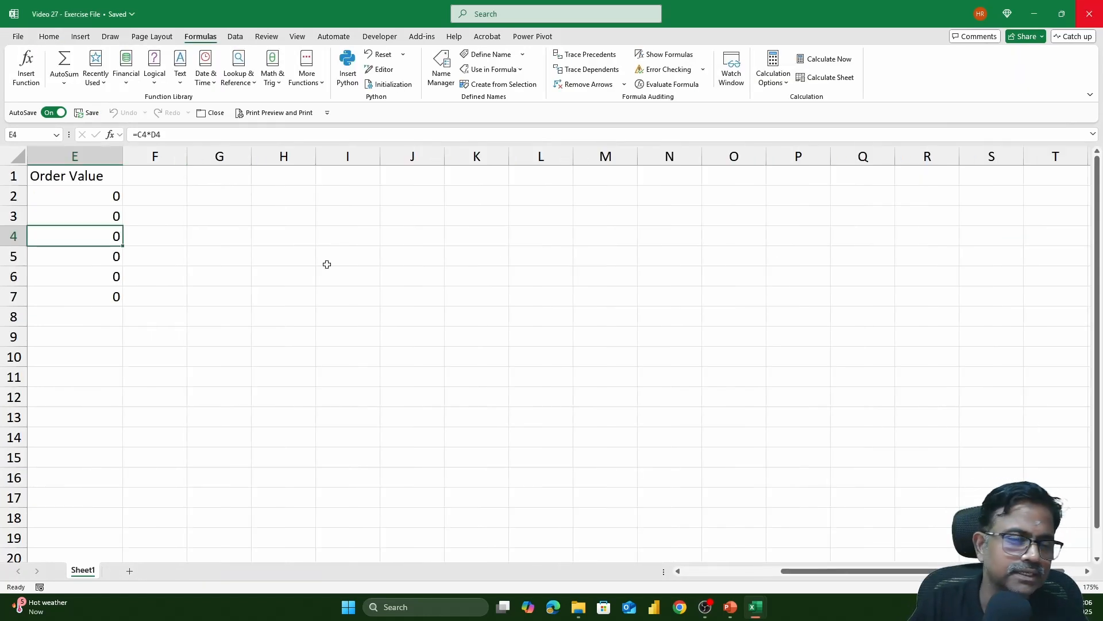
key(Up)
key(Right)
key(Right)
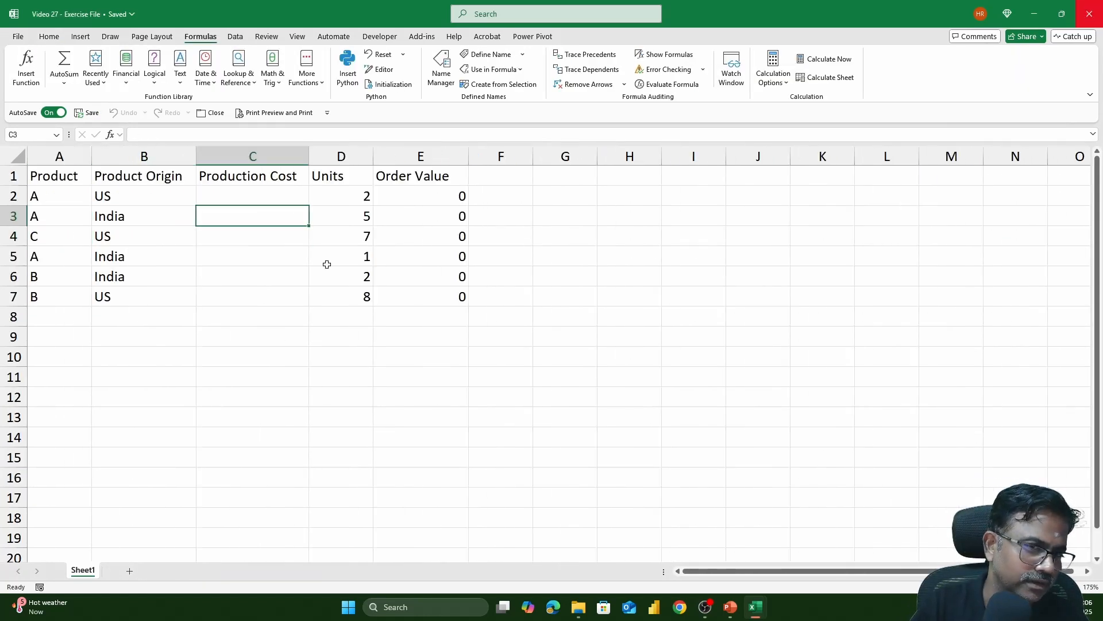
key(Up)
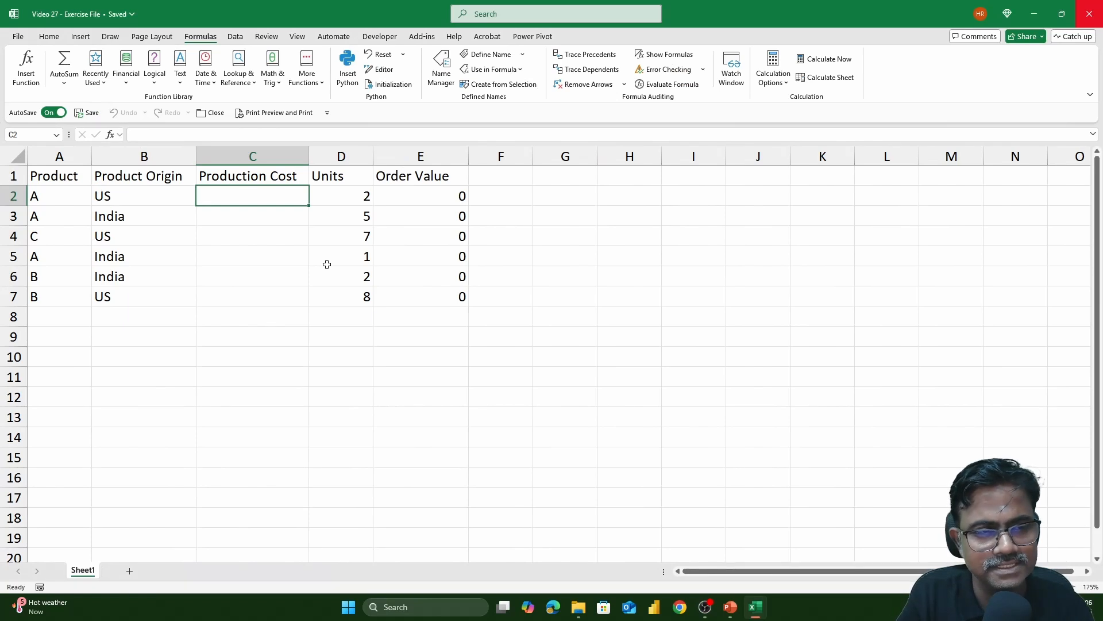
text(=)
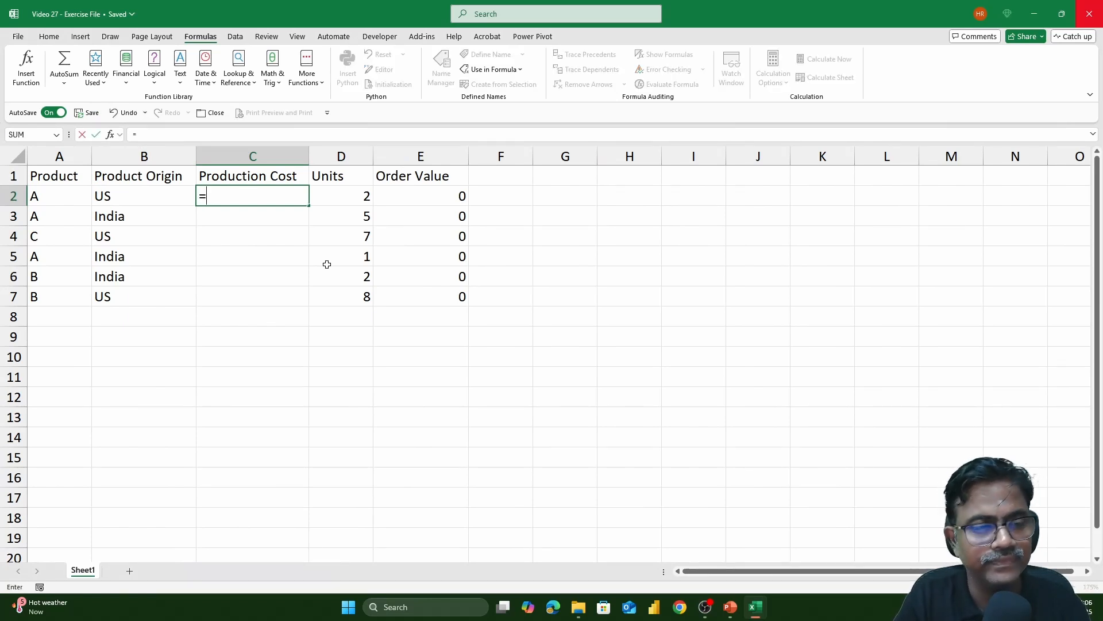
text(if()
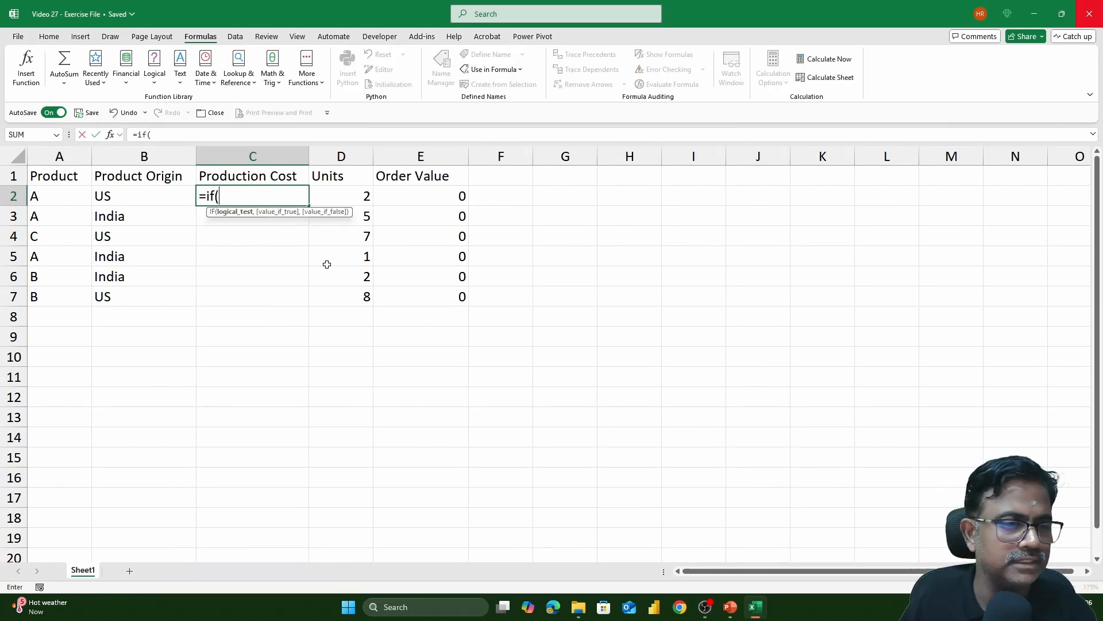
click(146, 192)
text(=)
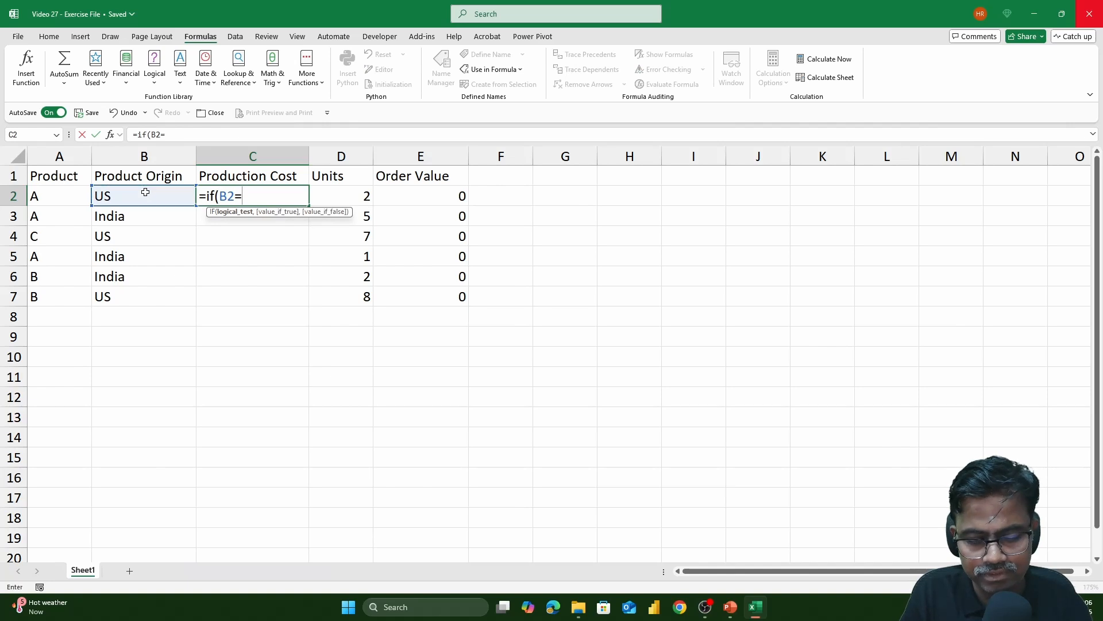
text("US",)
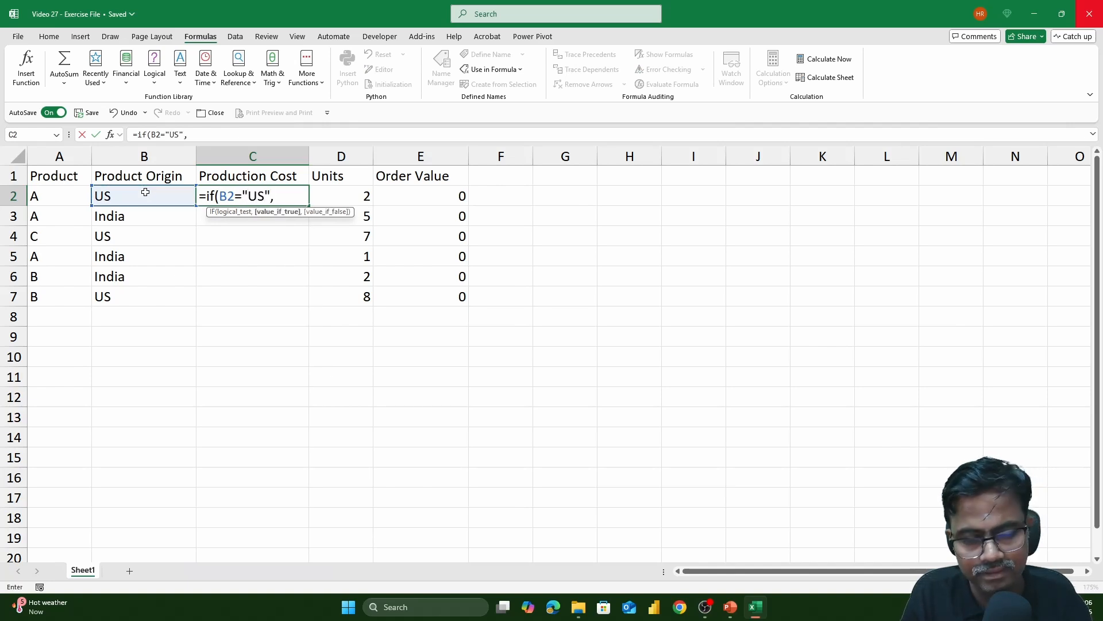
Step: For the IF's true value, add an exact-match VLOOKUP of A2 in USPriceList returning column 2, and begin the false value's lookup
text(vl)
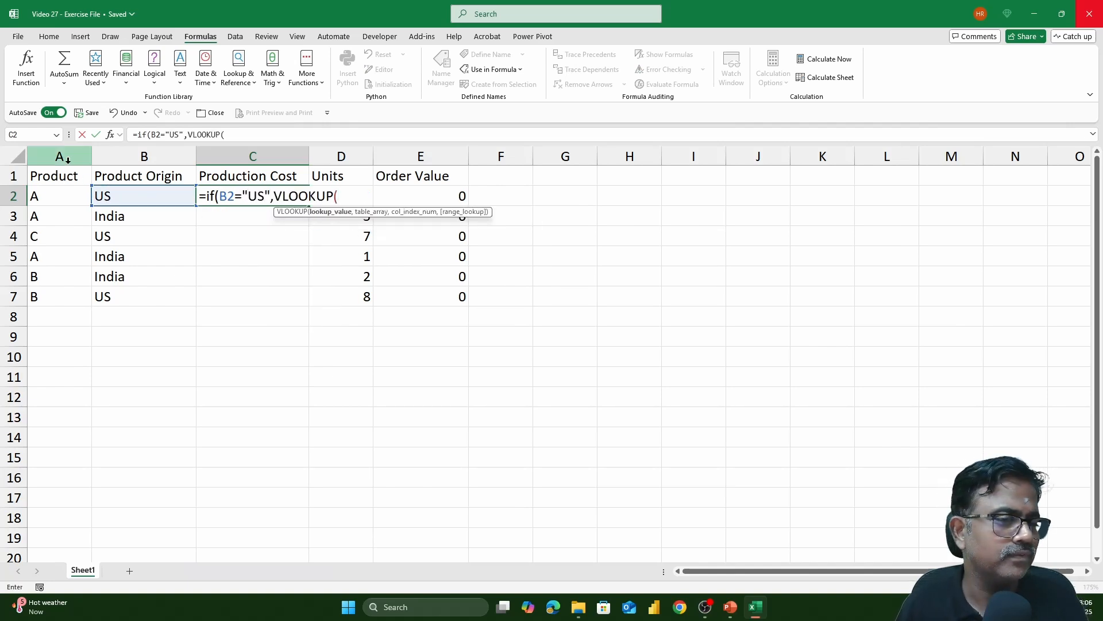
click(48, 200)
text(,)
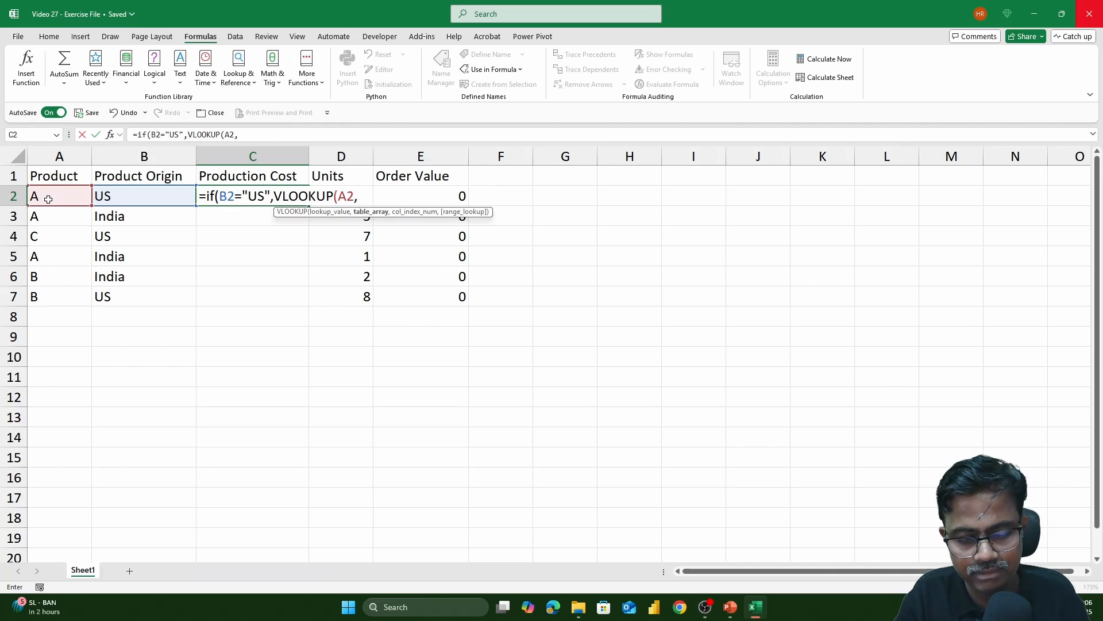
text(us)
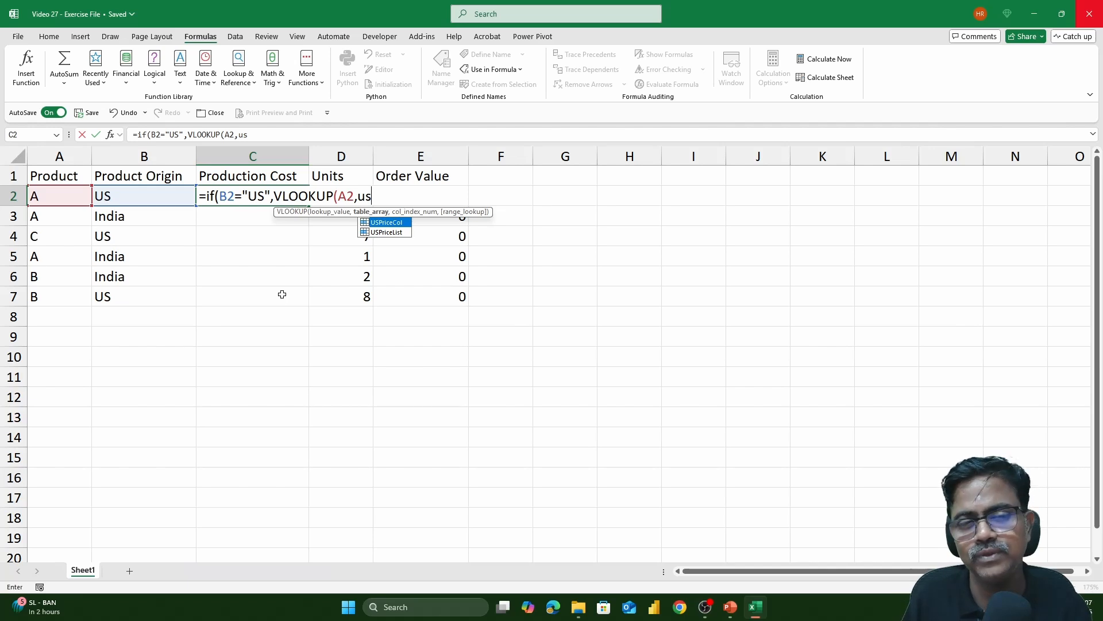
double_click(393, 233)
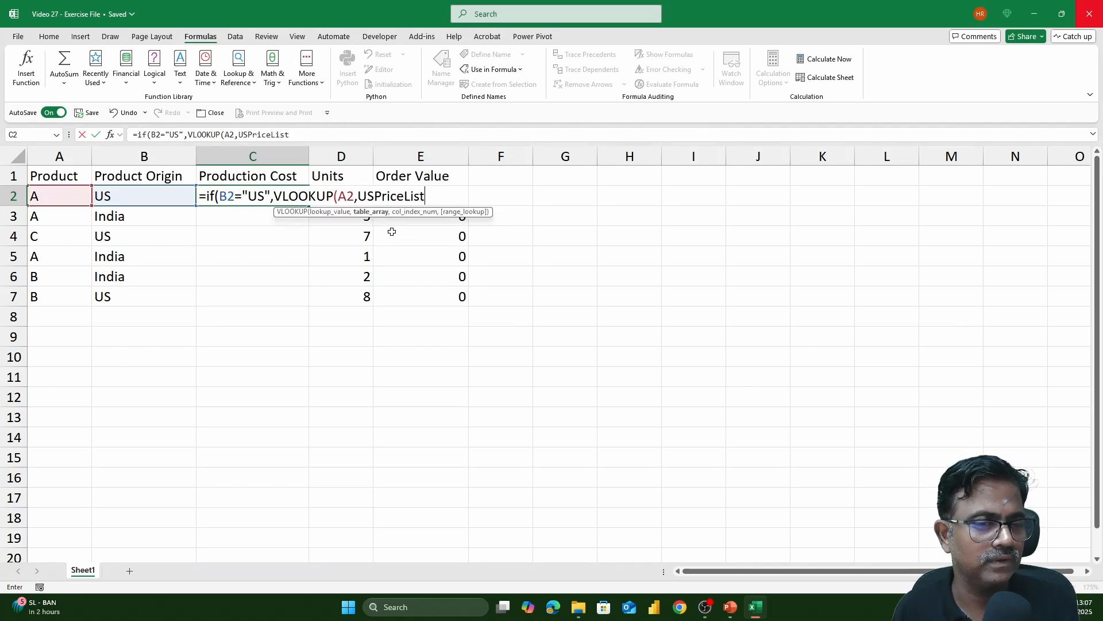
text(,)
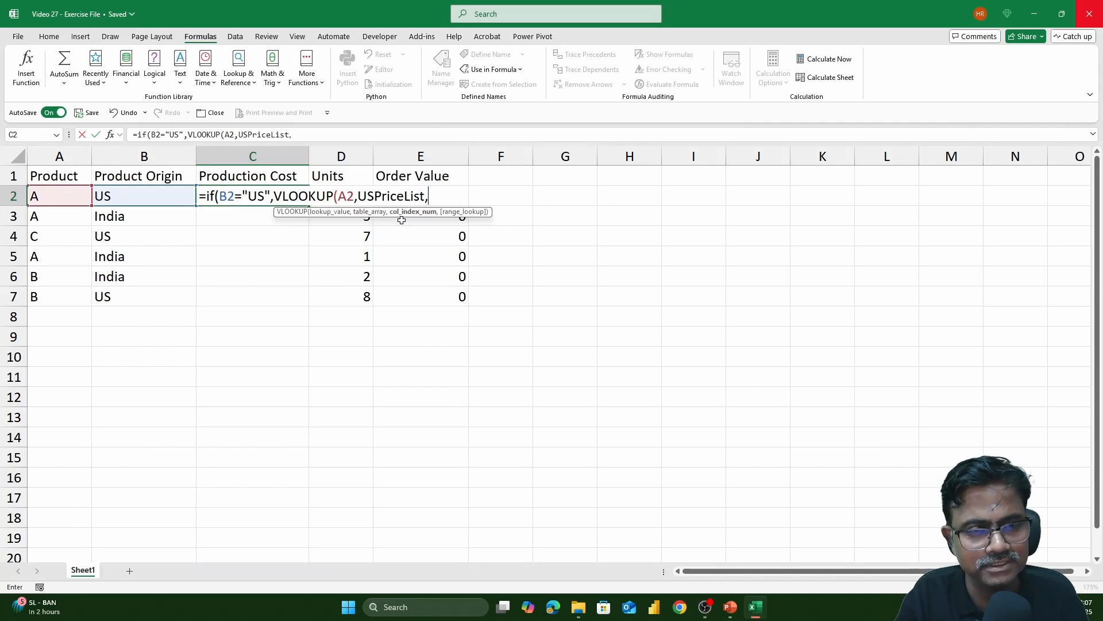
text(2,)
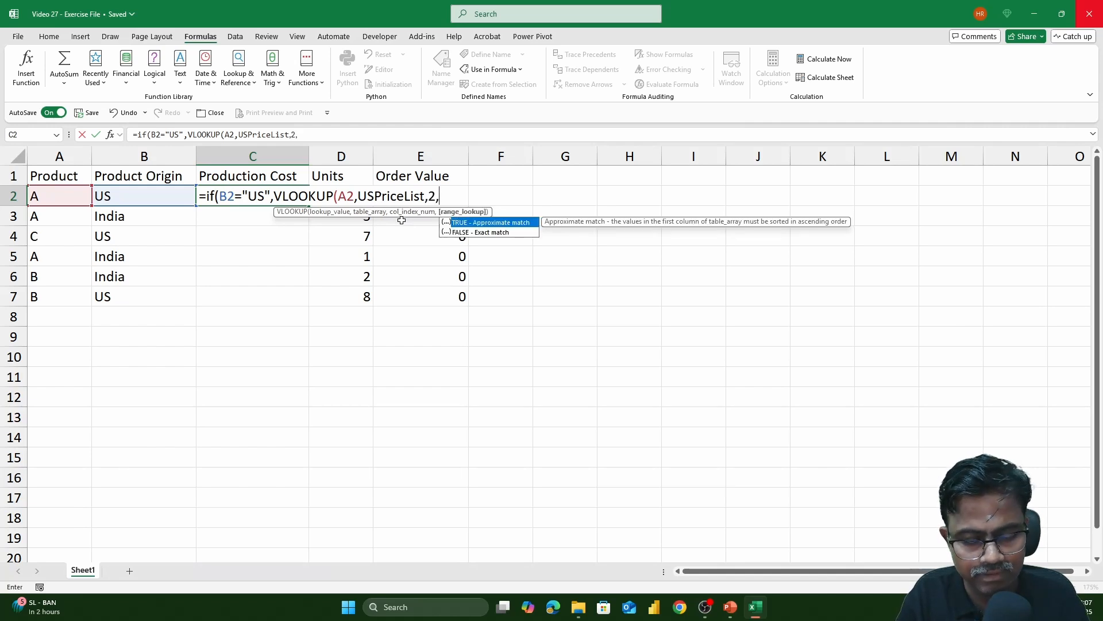
text(flase)
key(BackSpace)
key(BackSpace)
key(BackSpace)
key(BackSpace)
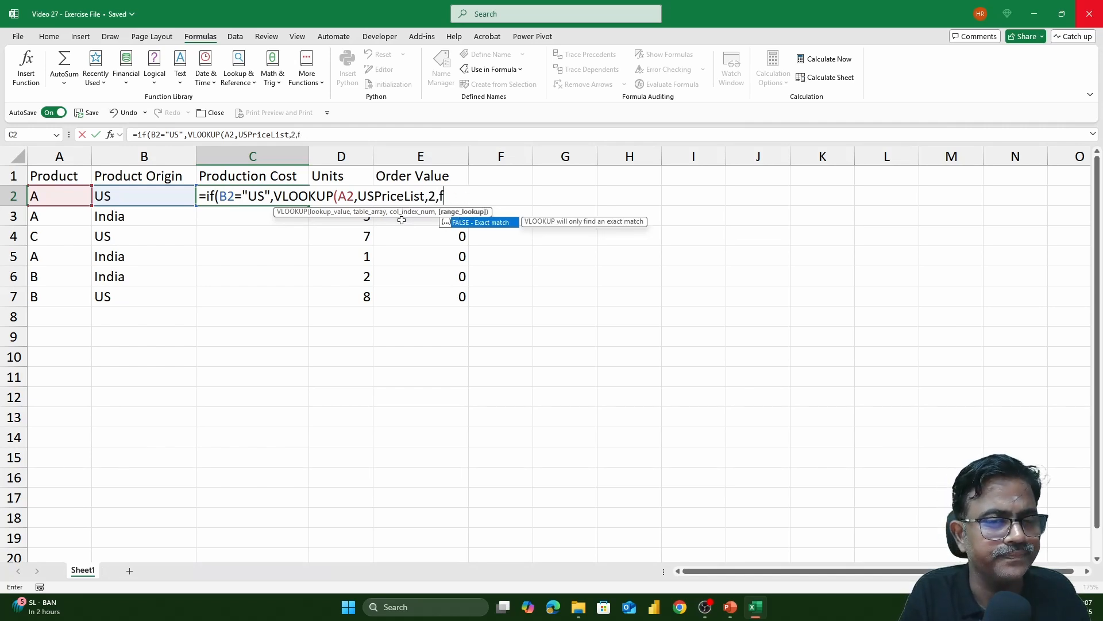
text(alse),vl)
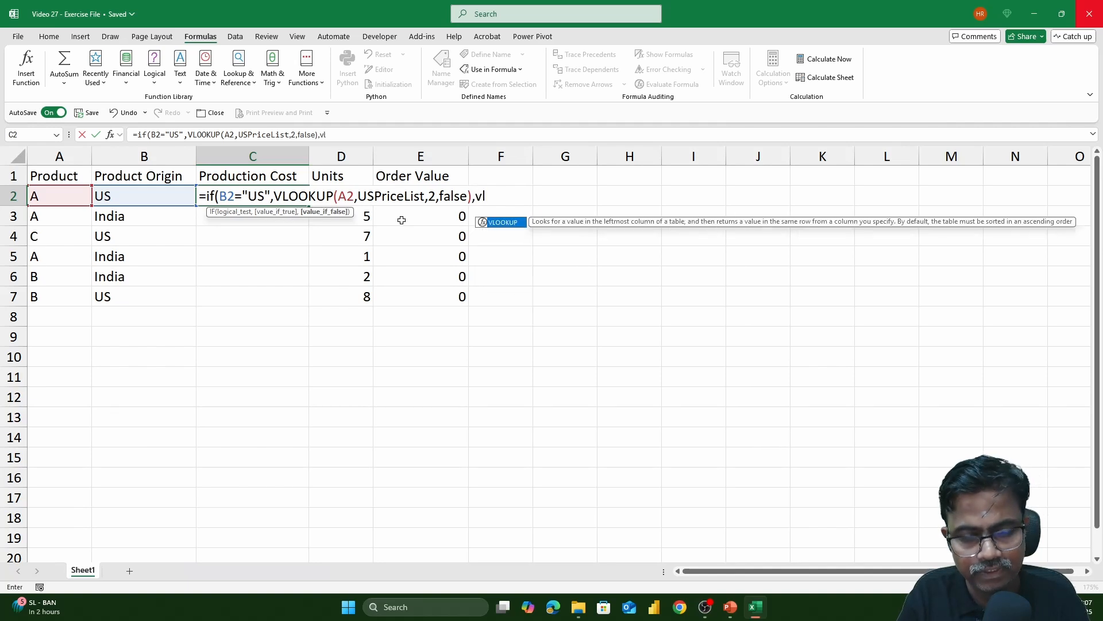
Step: Complete the false value as an exact-match VLOOKUP of A2 in IndiaPriceList returning column 2, and enter the formula in C2
key(Tab)
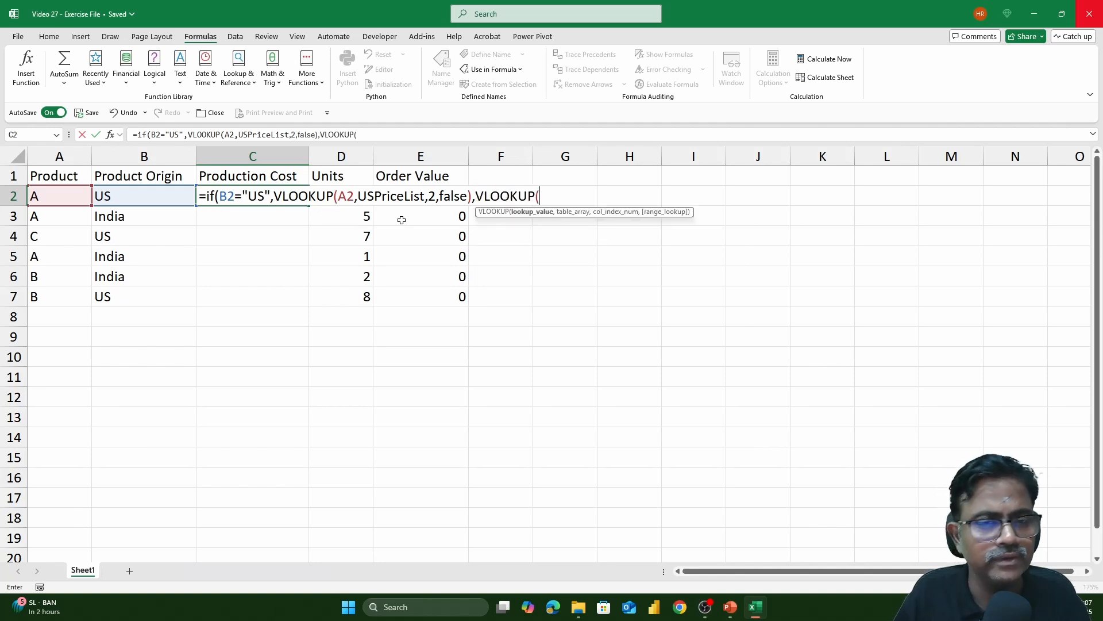
click(49, 195)
text(,indi)
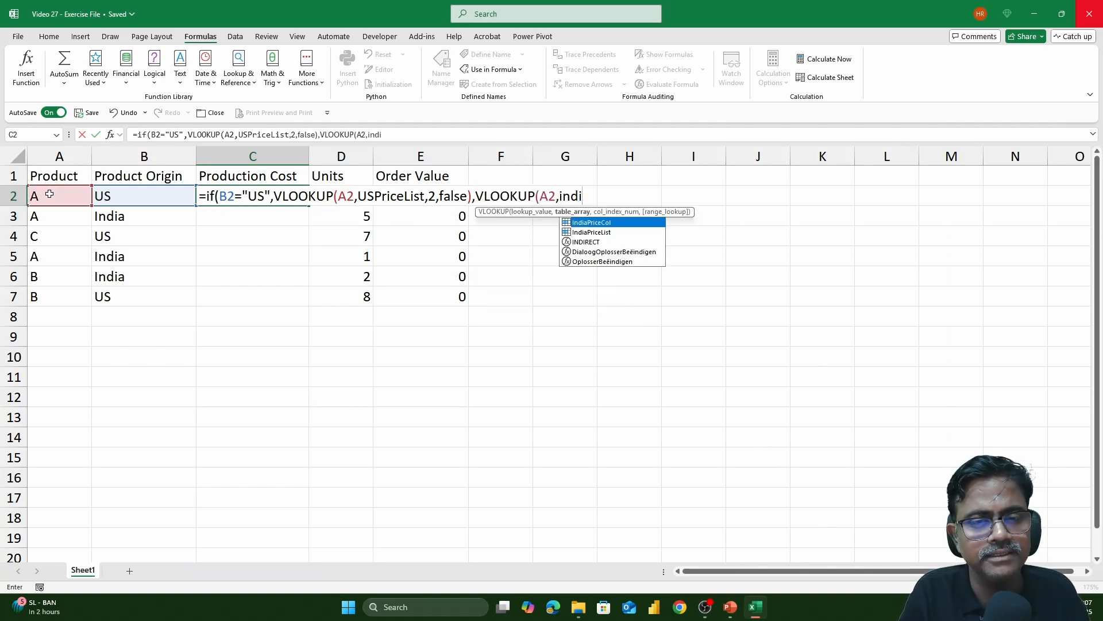
double_click(613, 232)
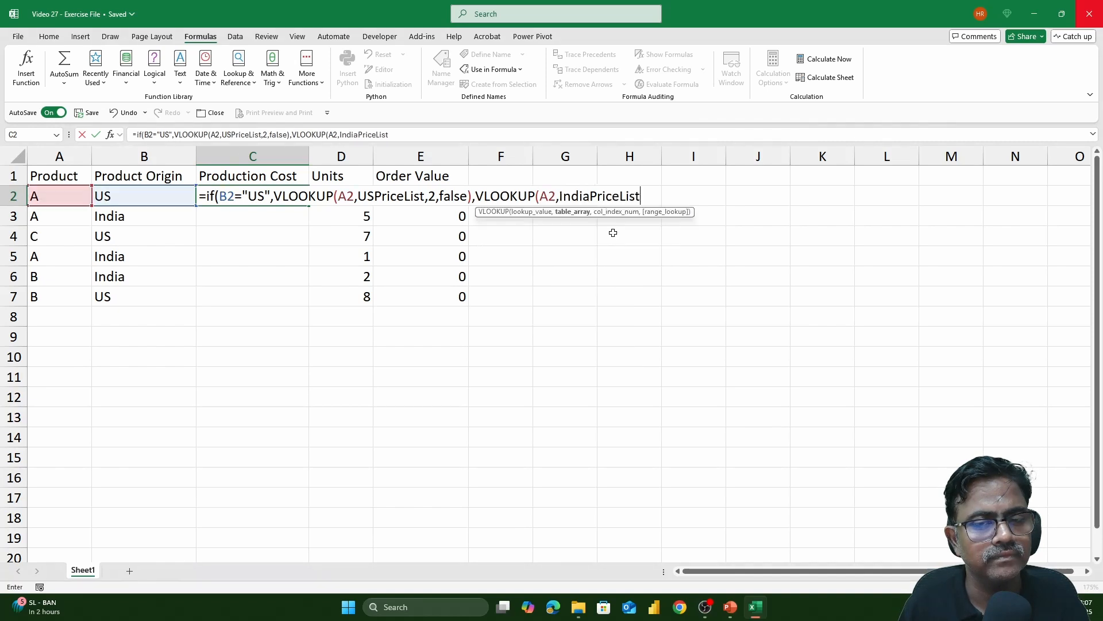
text(,2,false)
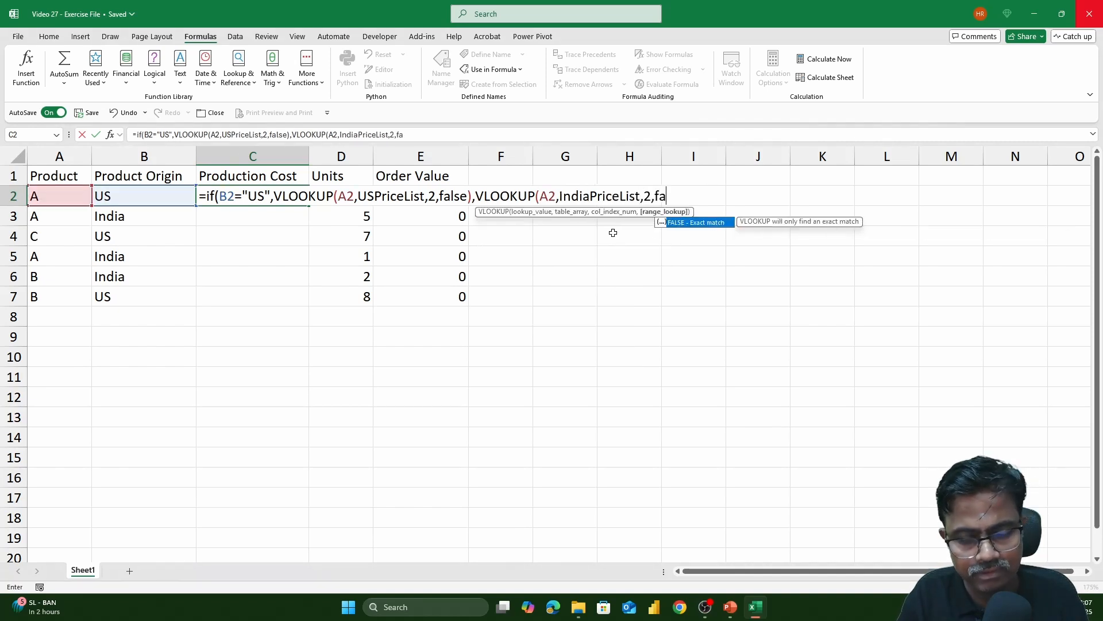
text()))
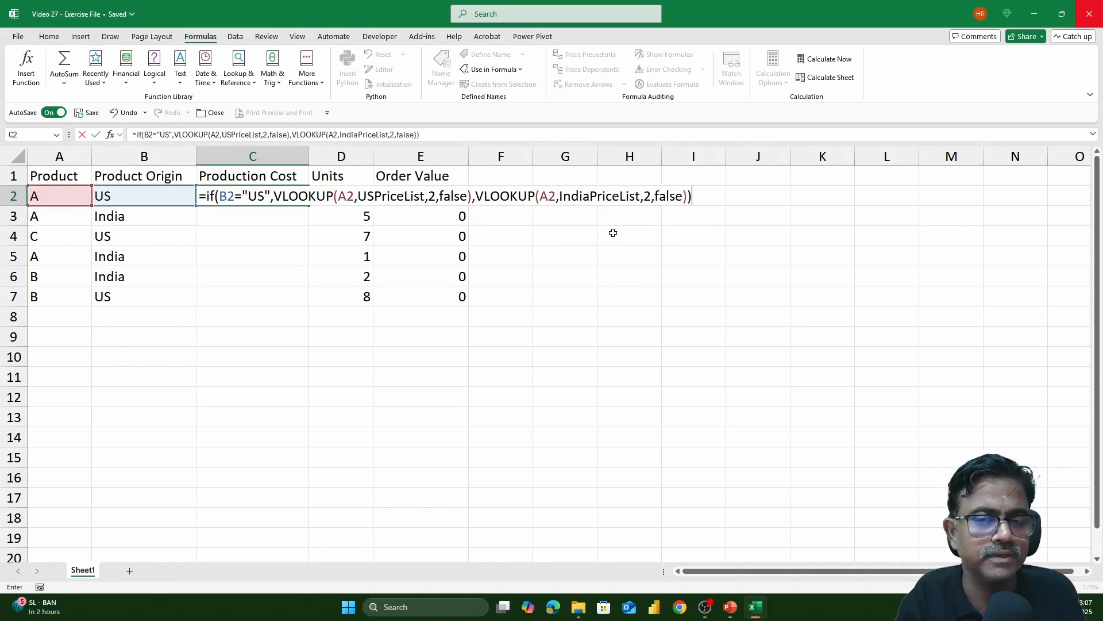
key(Return)
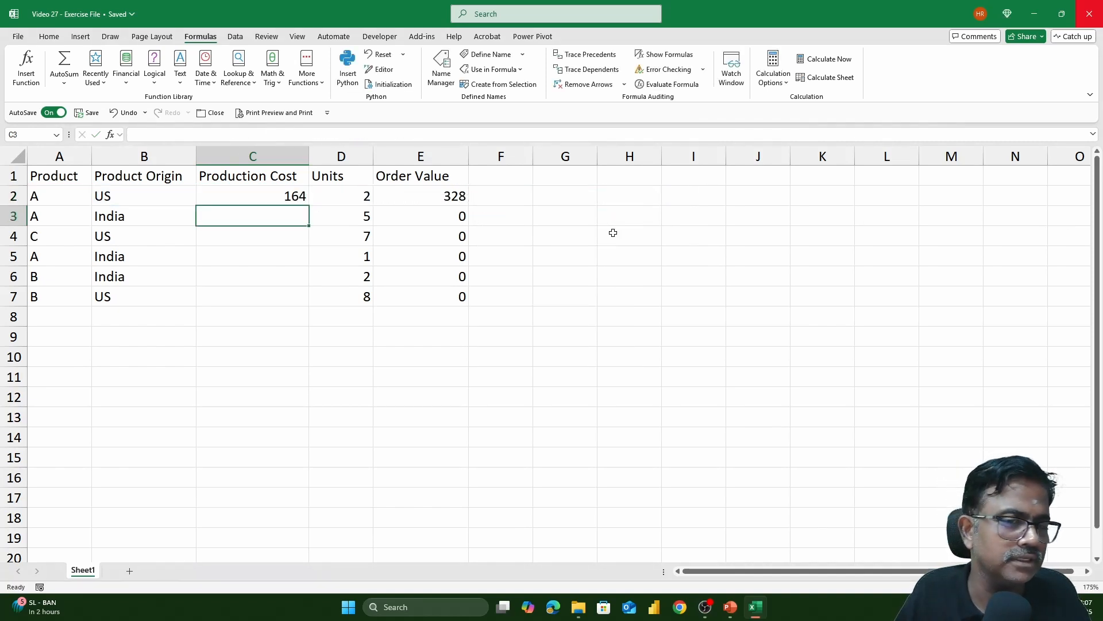
Step: Fill the Production Cost formula from C2 down through C7
click(302, 198)
drag(309, 205, 307, 298)
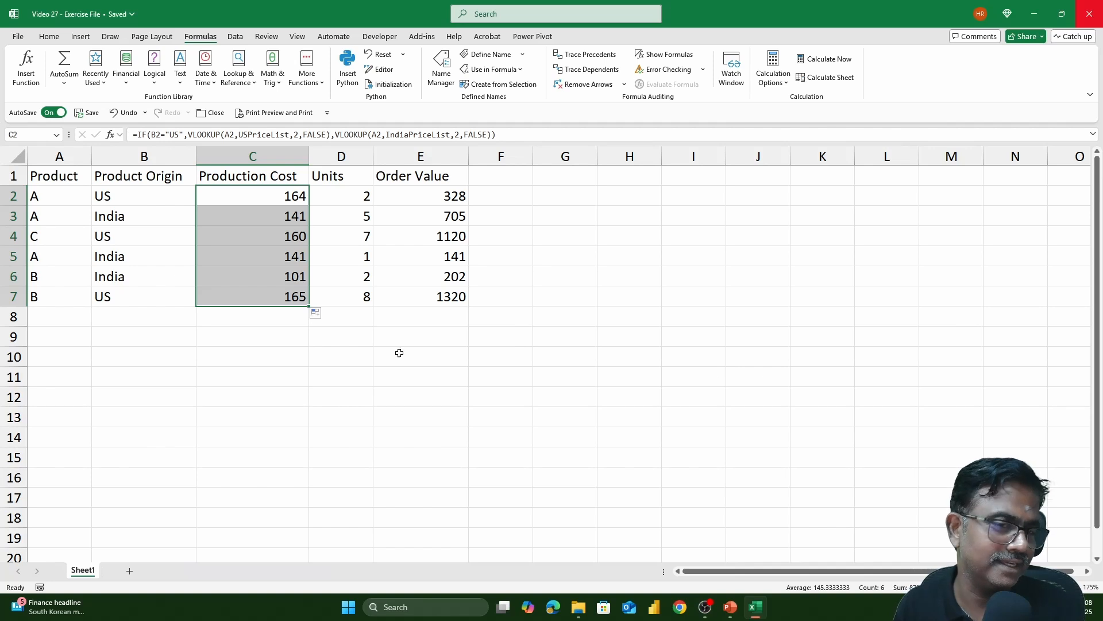
click(749, 195)
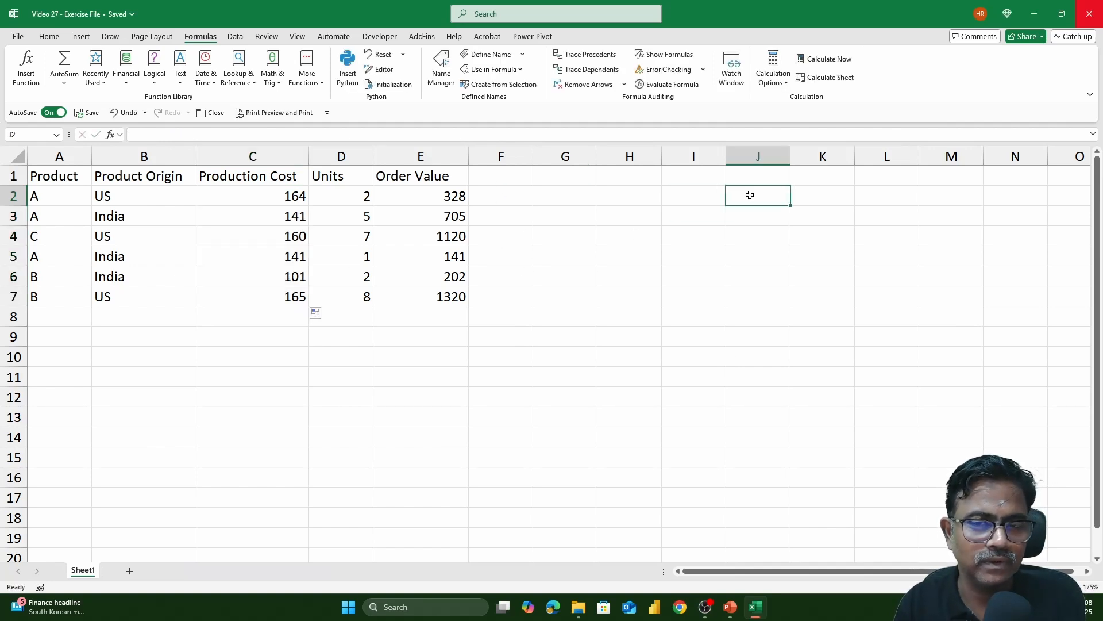
Step: Add a new worksheet and enter =SUM(IndiaPriceCol) in its cell D2
click(130, 571)
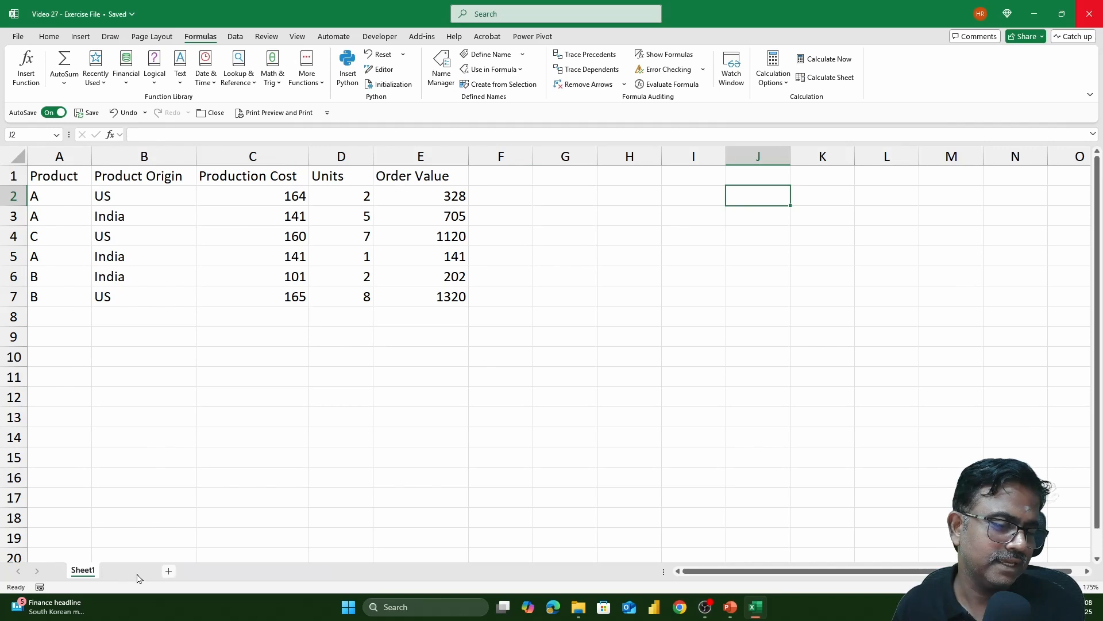
scroll(540, 409, up, 8)
click(322, 208)
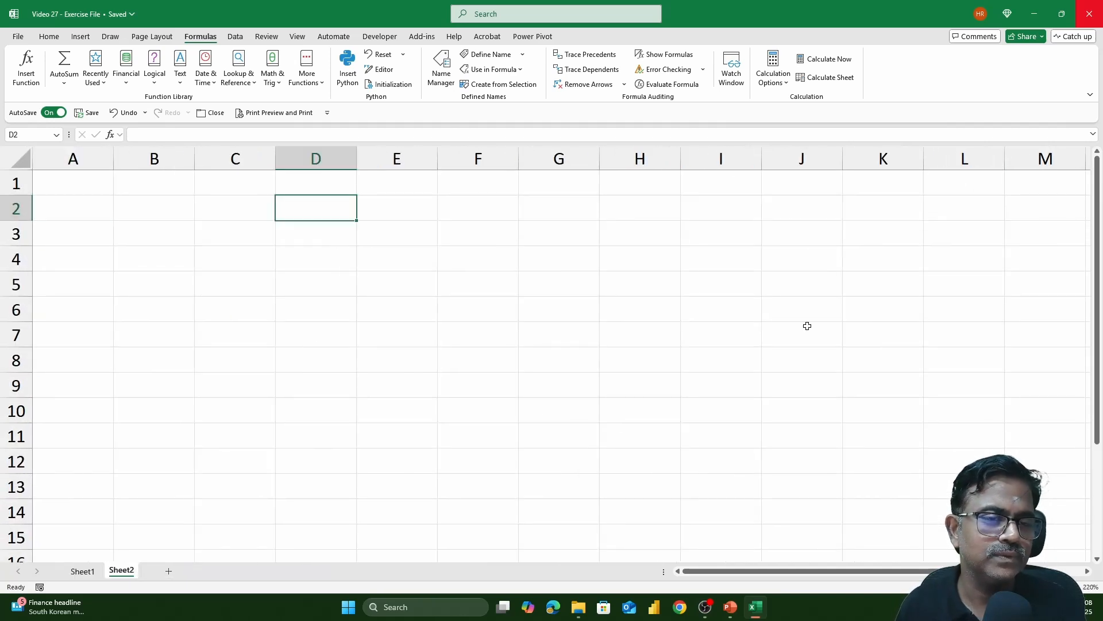
text(=SUM()
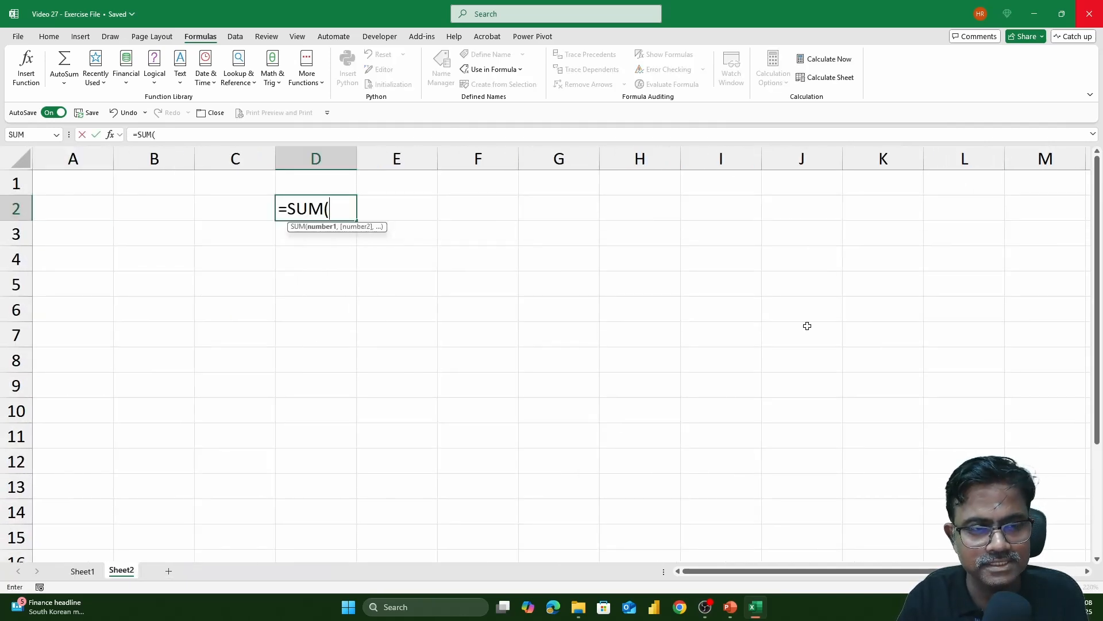
text(inid)
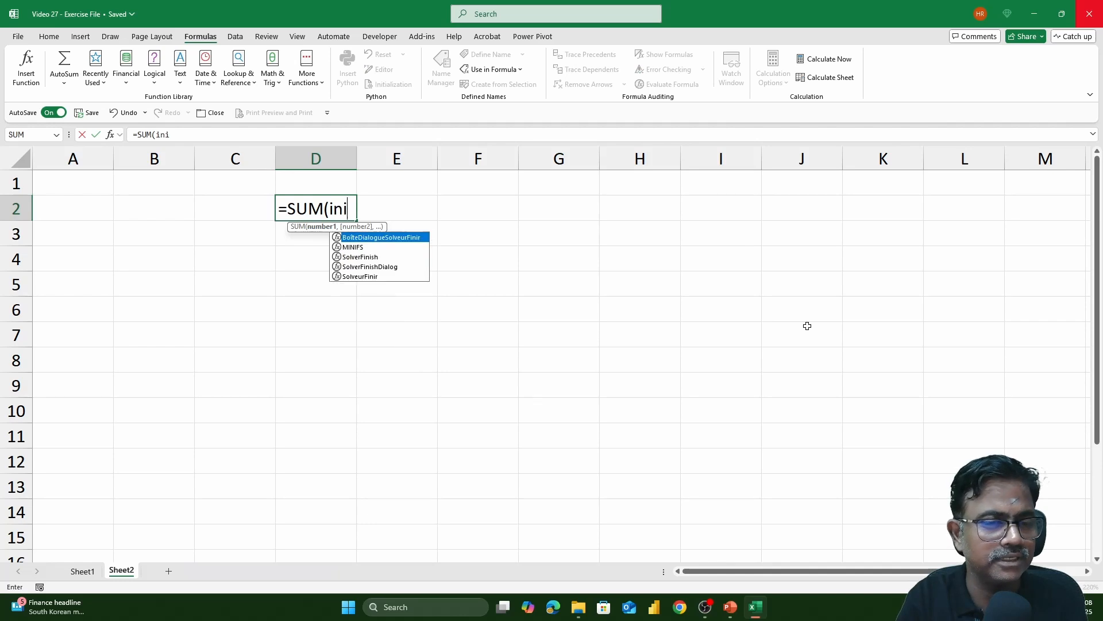
key(BackSpace)
key(BackSpace)
text(d)
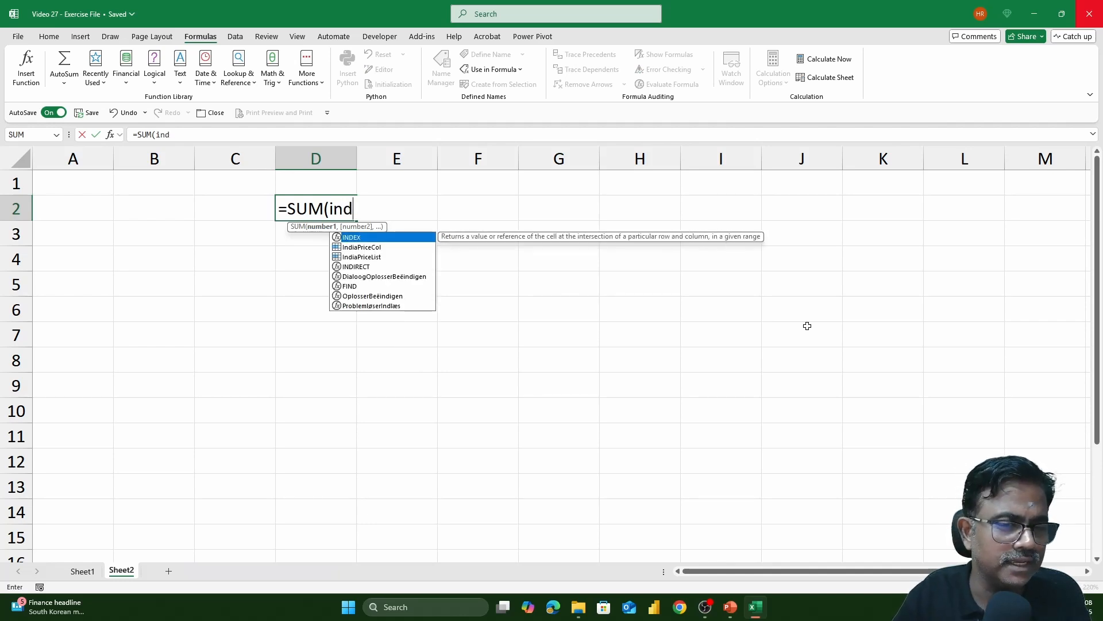
key(Tab)
text())
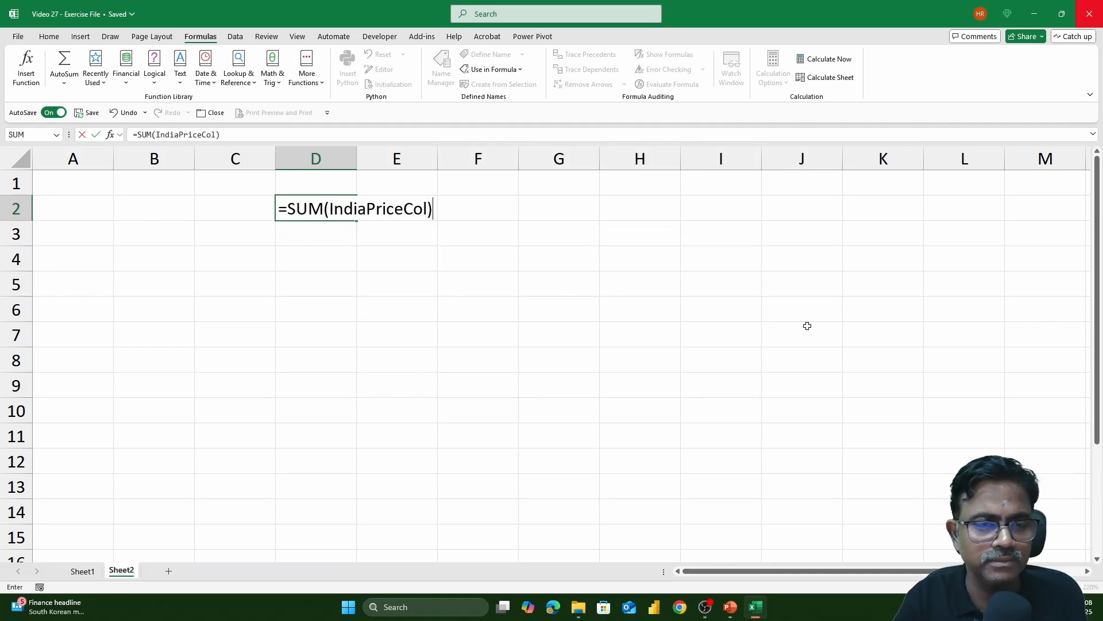
key(Return)
Step: Enter =MAX(USPriceCol) in cell D4 of the new worksheet and return to the order table on Sheet1
key(Down)
text(=max)
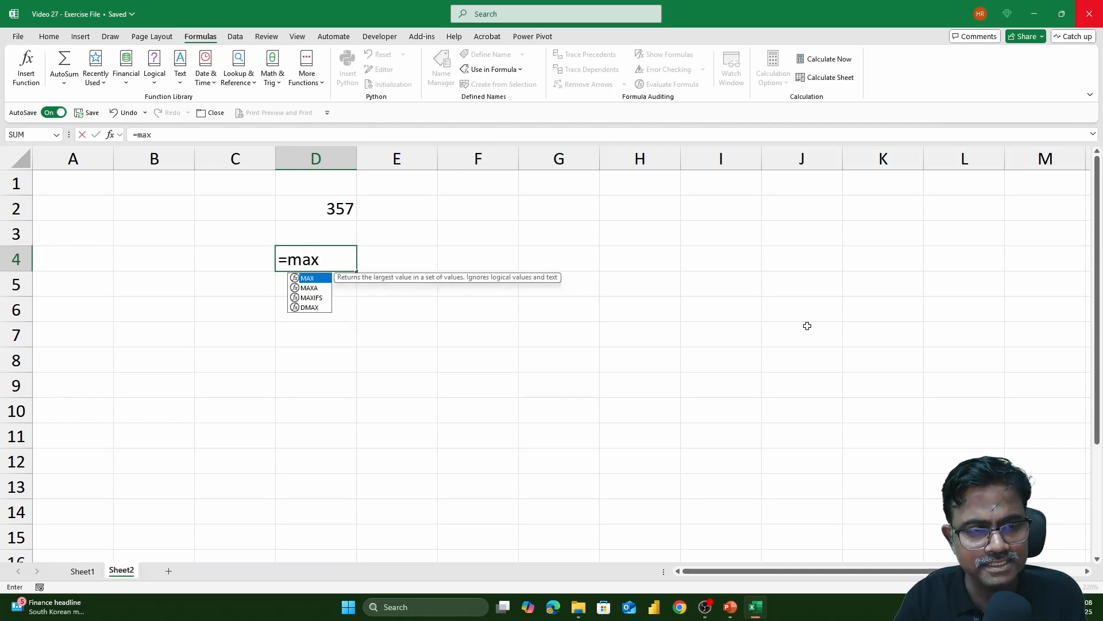
key(Tab)
text(uspro)
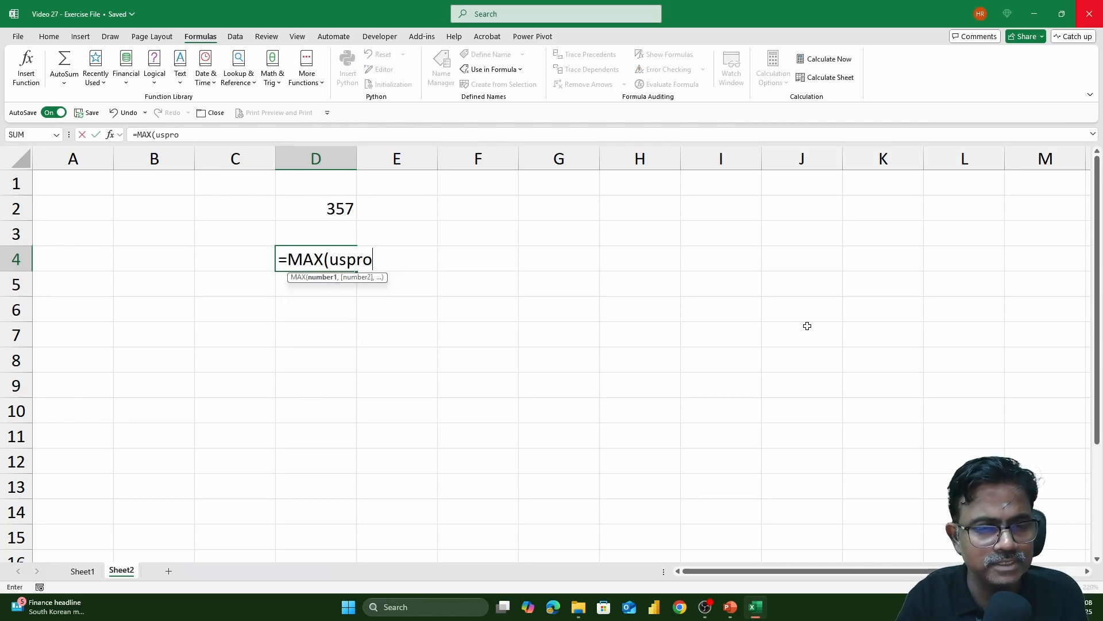
key(BackSpace)
key(BackSpace)
key(Down)
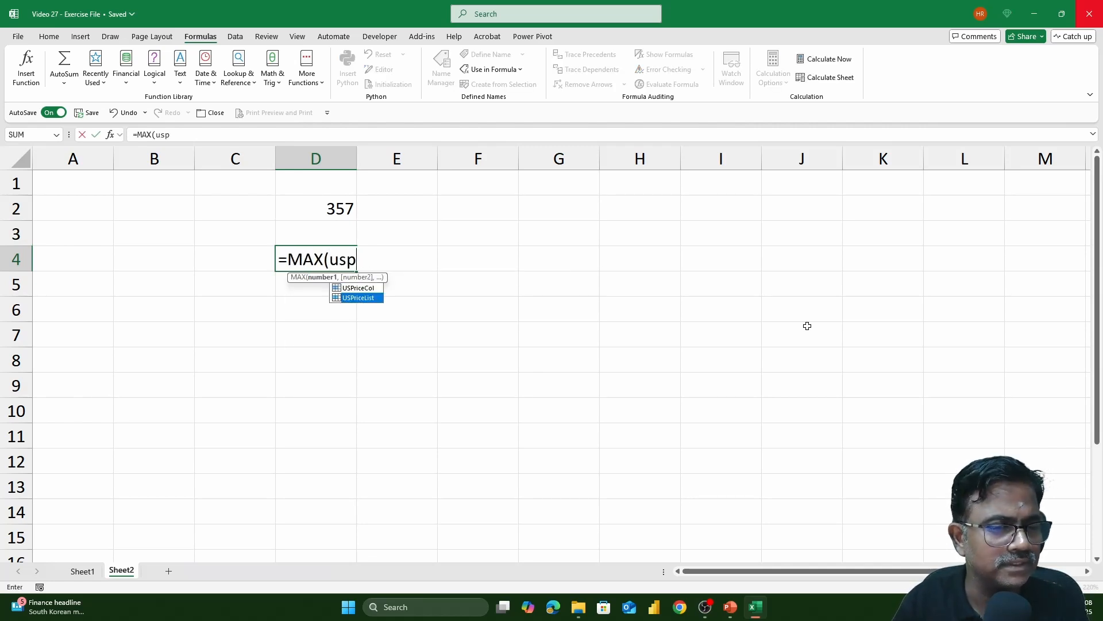
key(Up)
key(Tab)
text())
key(Return)
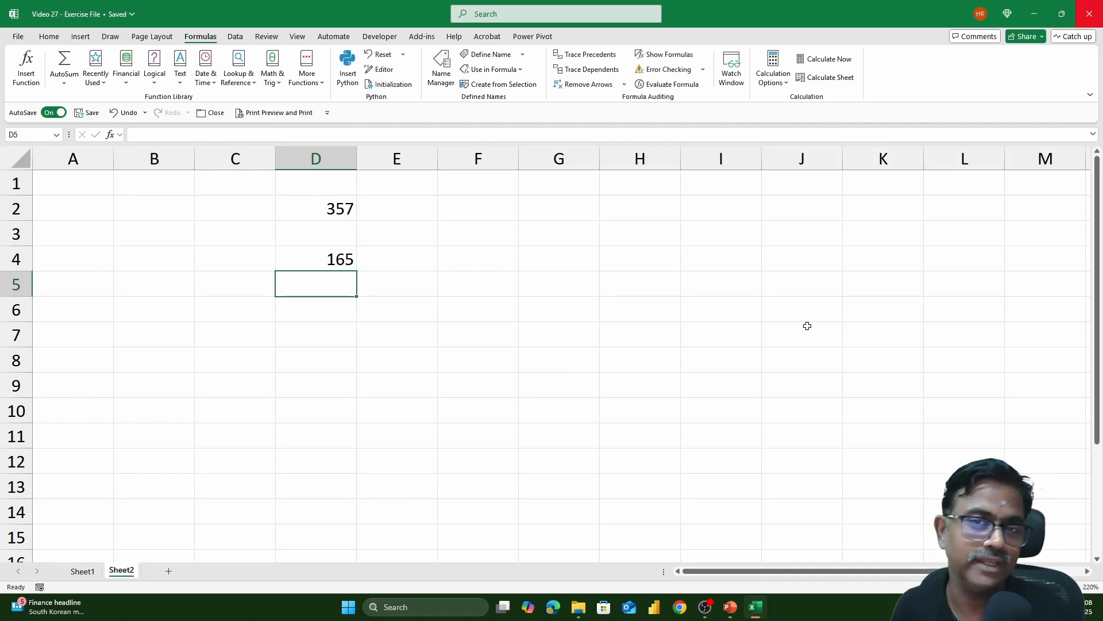
click(92, 572)
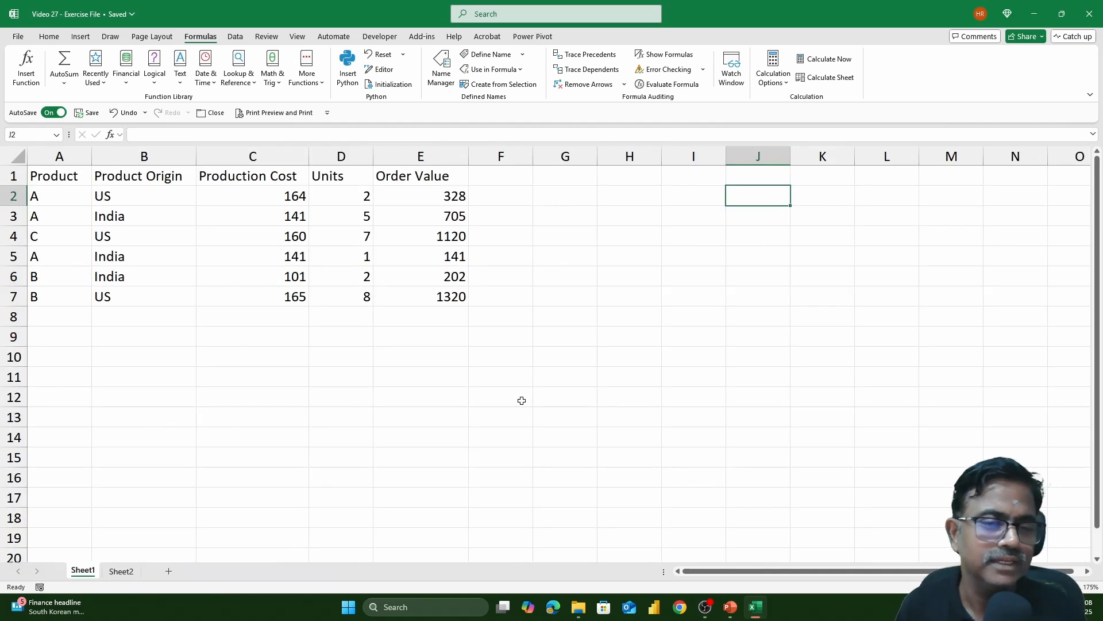